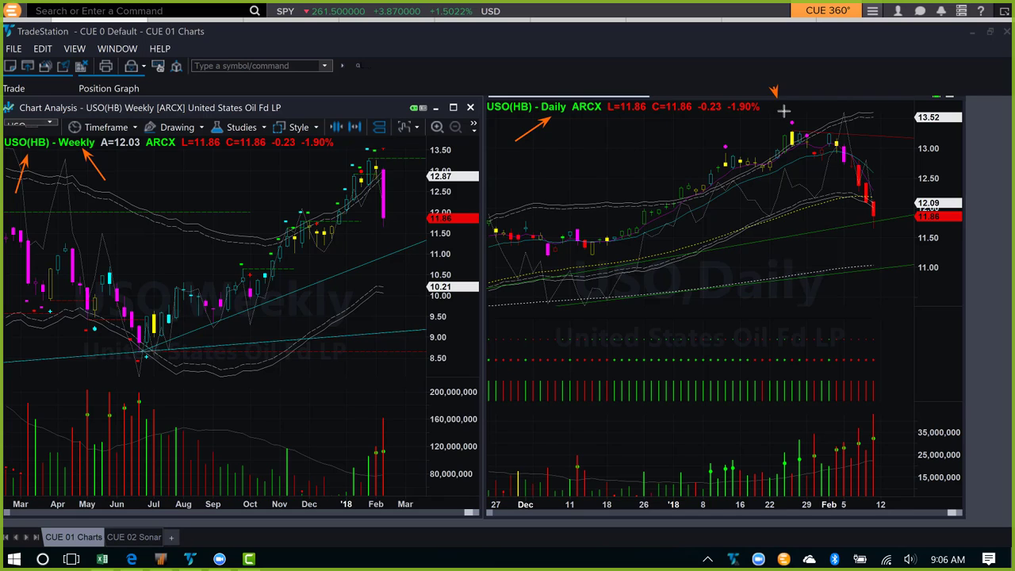
Draw six orange arrows at the USO daily chart's Jan 29 peak candles and the magenta February candle.
left_click_drag(773, 88, 808, 127)
left_click_drag(795, 162, 815, 154)
left_click_drag(831, 105, 817, 126)
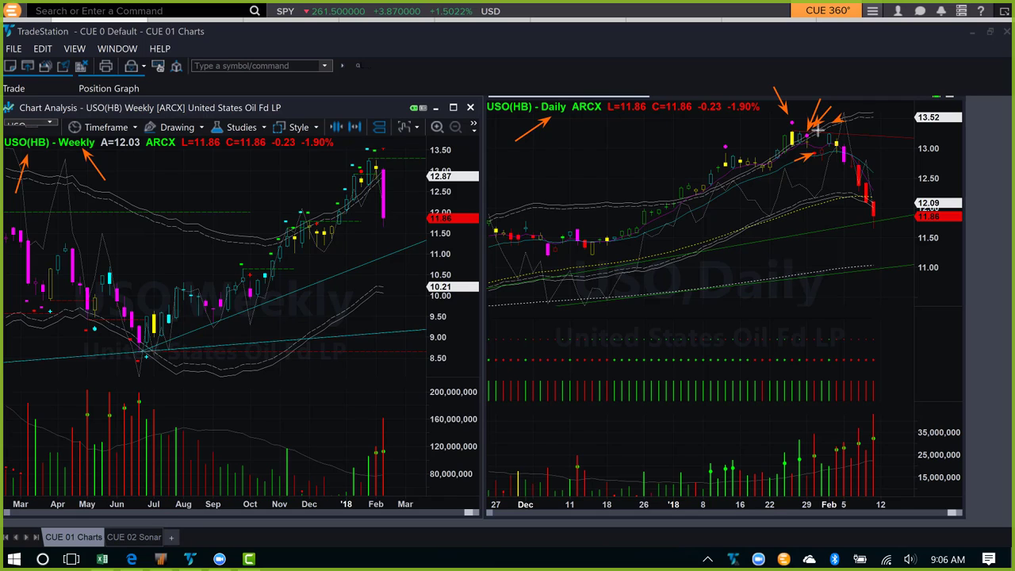
left_click_drag(840, 118, 814, 132)
left_click_drag(772, 171, 818, 154)
left_click_drag(885, 122, 846, 149)
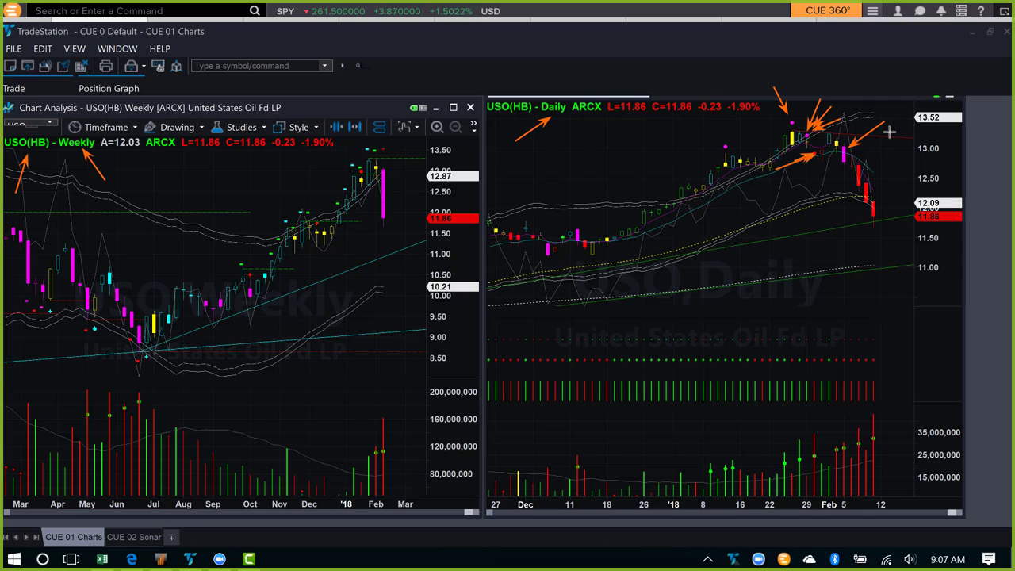
Arrow the December–January rise, the February drop and decline, and the latest daily bars.
left_click_drag(891, 134, 855, 151)
left_click_drag(612, 251, 627, 244)
left_click_drag(683, 230, 788, 163)
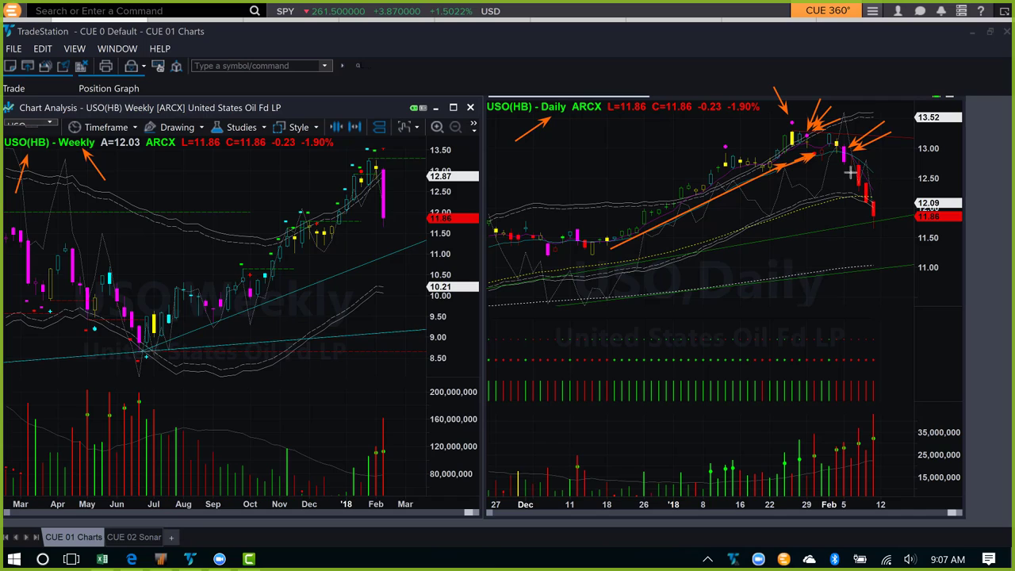
left_click_drag(838, 169, 860, 208)
mouse_move(837, 193)
left_mouse_down()
mouse_move(878, 204)
mouse_move(897, 198)
mouse_move(859, 218)
mouse_move(870, 225)
left_mouse_up()
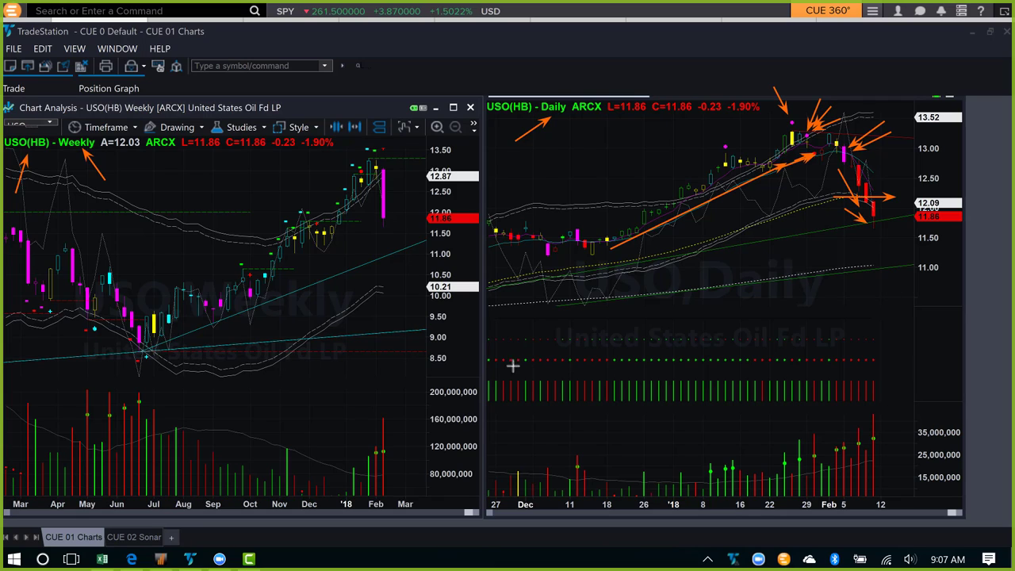
Arrow the weekly last bar, both last volume bars and the latest daily price, then clear all arrows.
left_click_drag(441, 205, 390, 184)
left_click_drag(355, 401, 379, 416)
left_click_drag(902, 391, 876, 415)
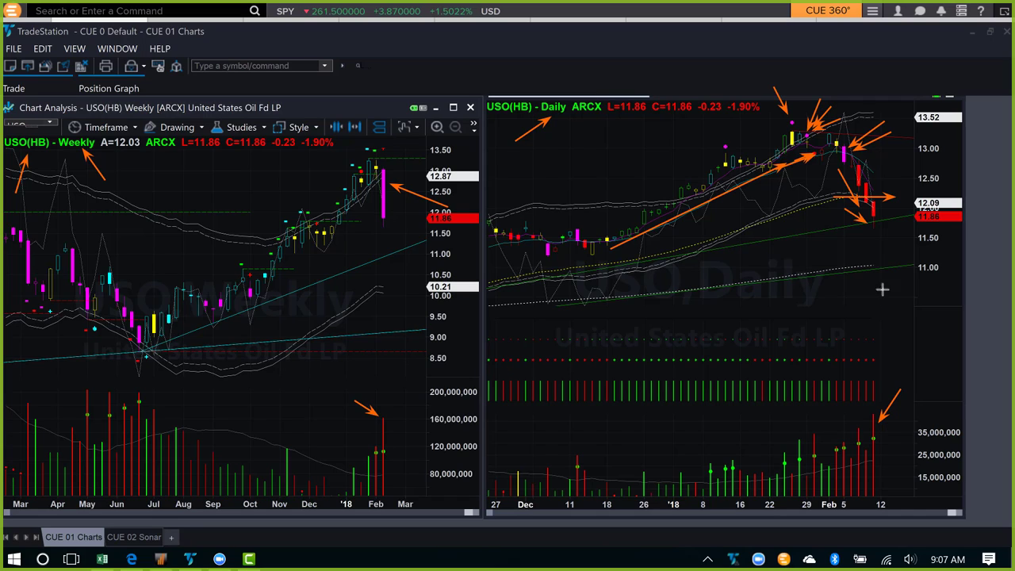
left_click_drag(794, 242, 908, 221)
key("Delete")
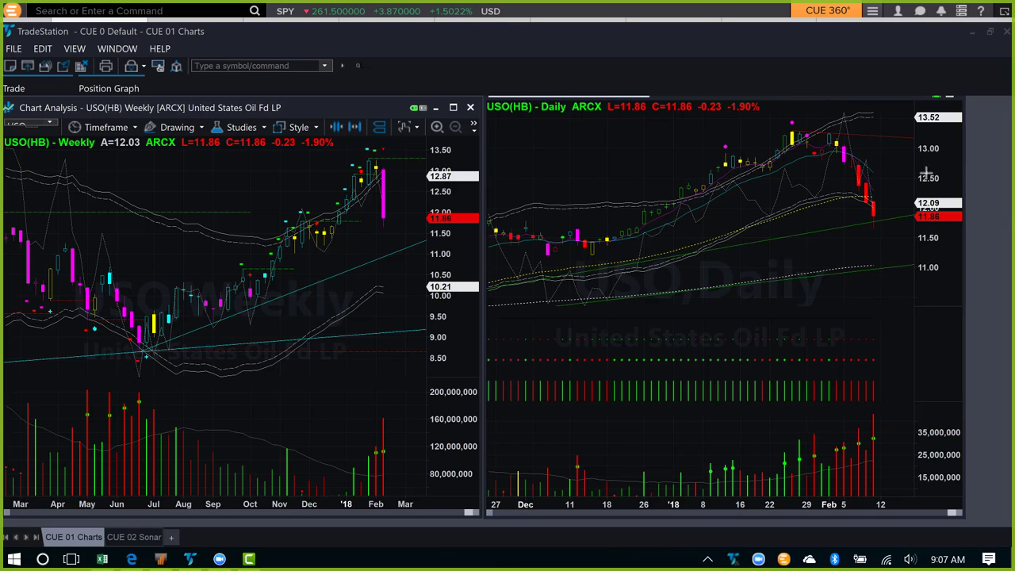
Draw two orange arrows pointing at the last USO daily bar.
left_click_drag(880, 215, 895, 180)
left_click_drag(882, 217, 899, 193)
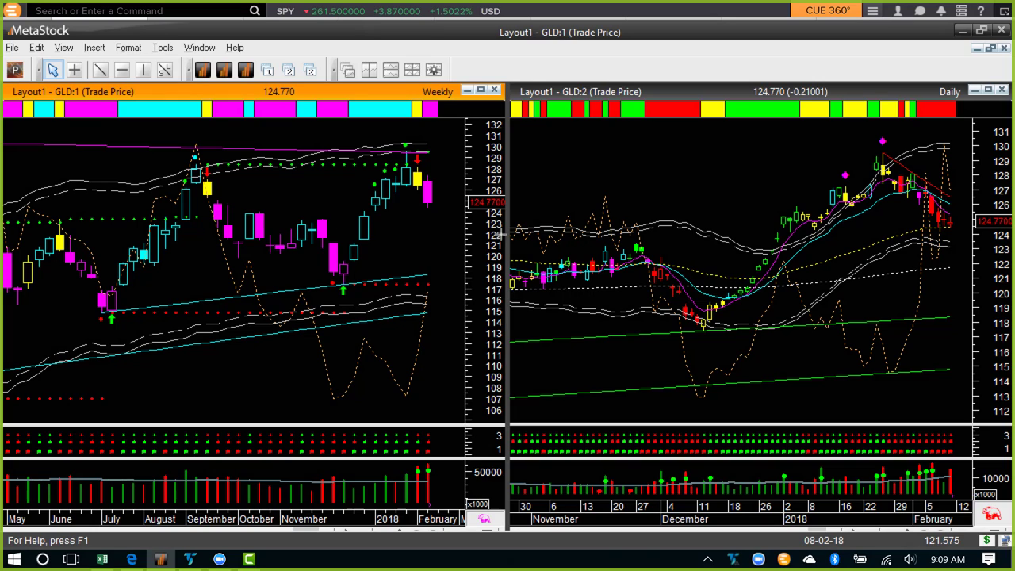
Arrow the GLD:1 title, the Weekly and Daily labels, the peak diamond, moving averages and downtrend.
mouse_move(41, 146)
left_mouse_down()
mouse_move(76, 93)
mouse_move(61, 110)
left_mouse_up()
left_click_drag(332, 112, 413, 98)
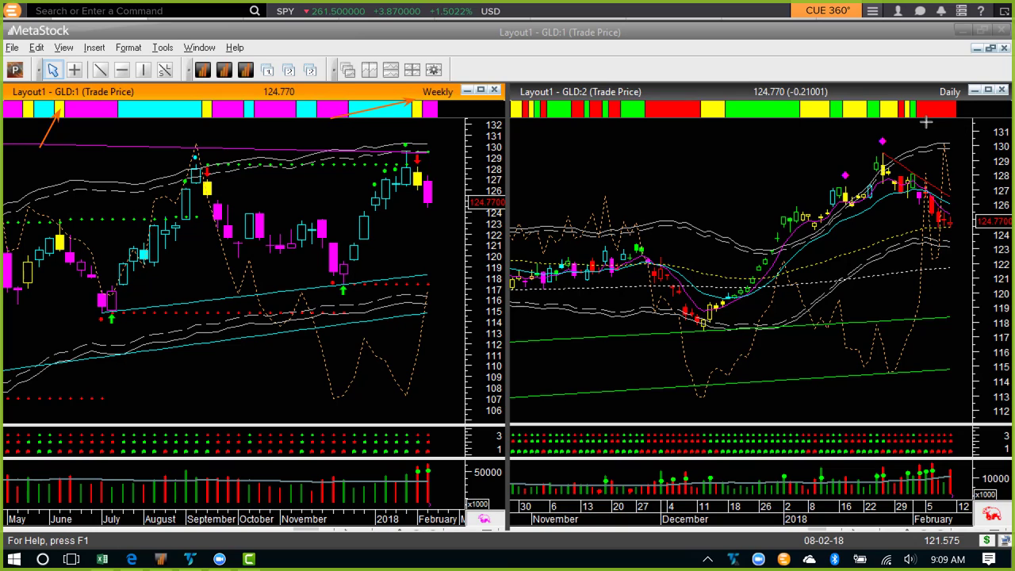
left_click_drag(926, 123, 944, 104)
left_click_drag(816, 139, 872, 140)
left_click_drag(852, 224, 892, 197)
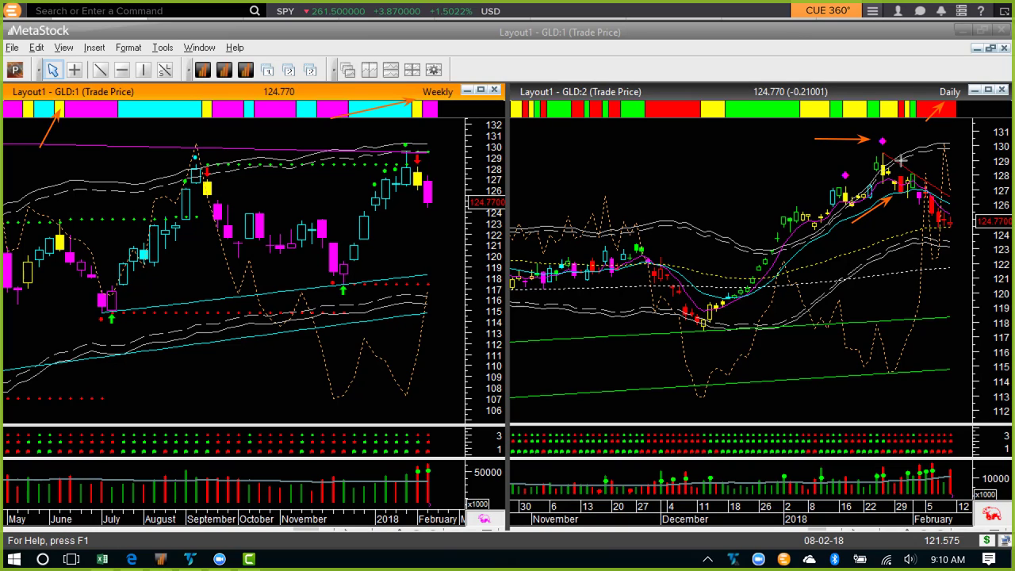
left_click_drag(901, 155, 972, 202)
Arrow the last weekly candle, both charts' volume bars, the latest daily bars and the last price.
left_click_drag(465, 176, 445, 185)
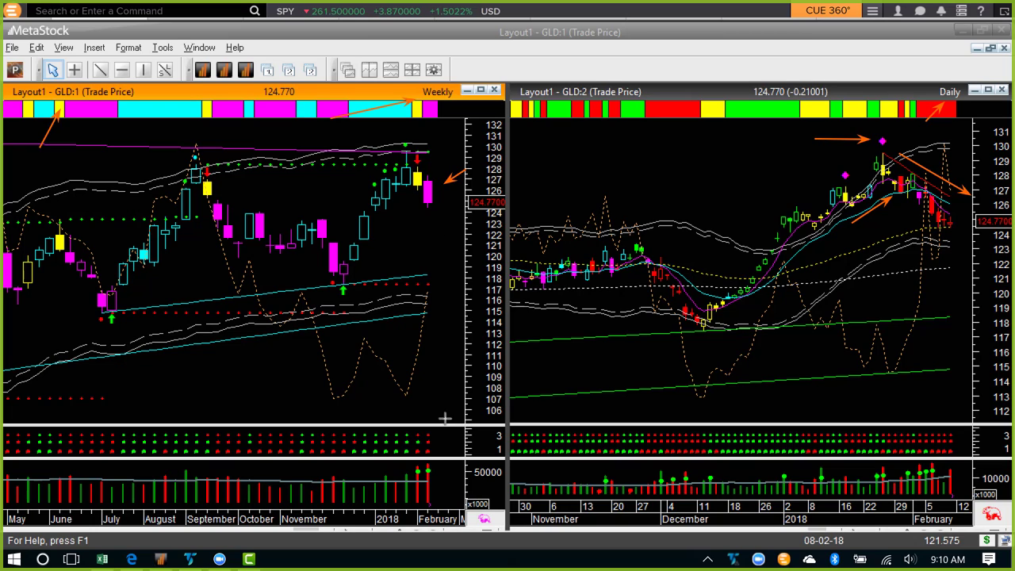
left_click_drag(429, 396, 428, 450)
left_click_drag(929, 403, 948, 458)
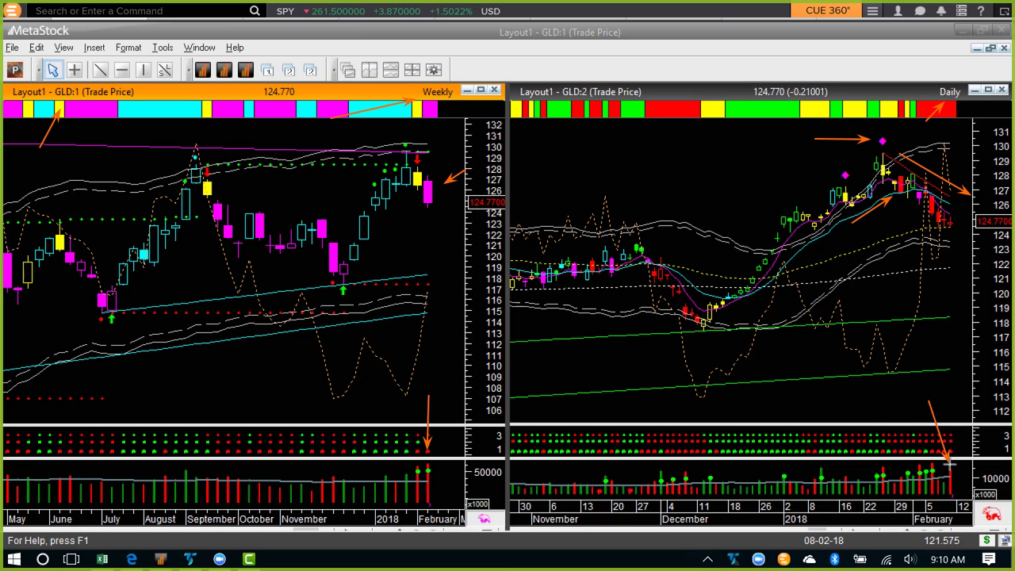
left_click_drag(945, 297, 951, 237)
left_click_drag(878, 247, 972, 228)
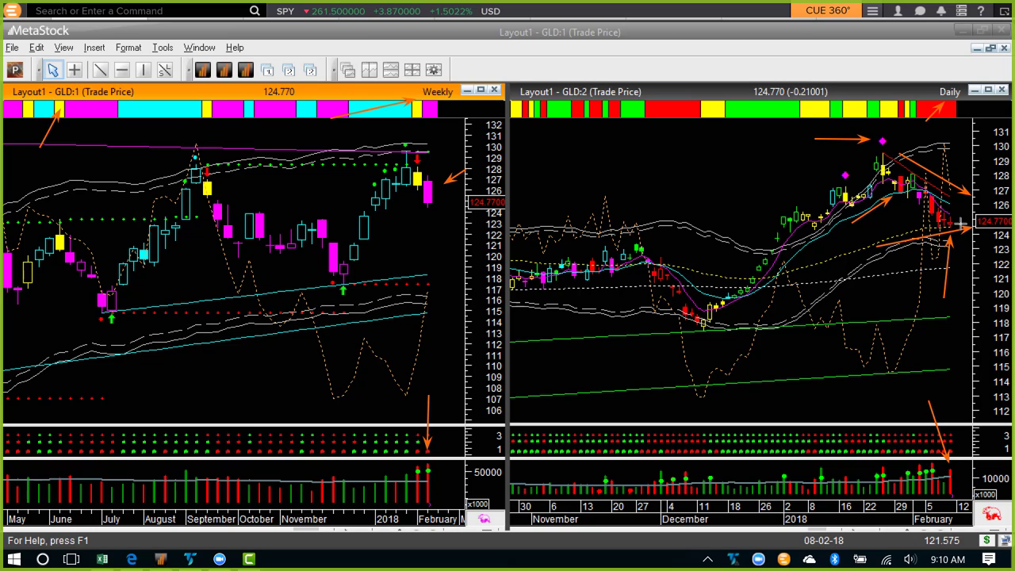
Draw a short arrow at the last GLD daily bars and a left-pointing arrow at the weekly last bar.
left_click_drag(959, 223, 967, 209)
left_click_drag(487, 192, 434, 192)
Clear the GLD arrows, then arrow the Nasdaq chart, the NYSE title and the Index/NewHL labels.
left_click(675, 220)
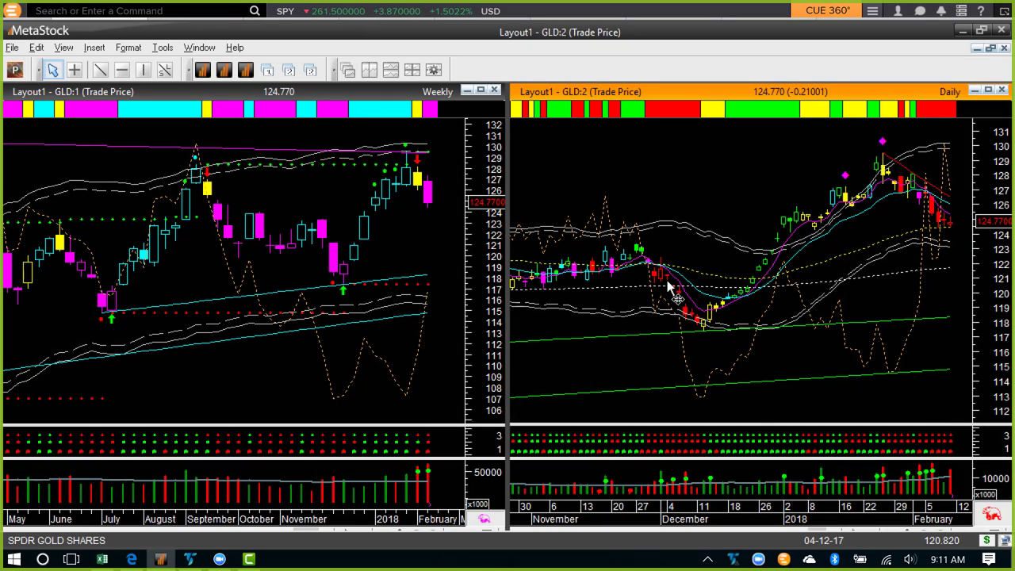
mouse_move(669, 287)
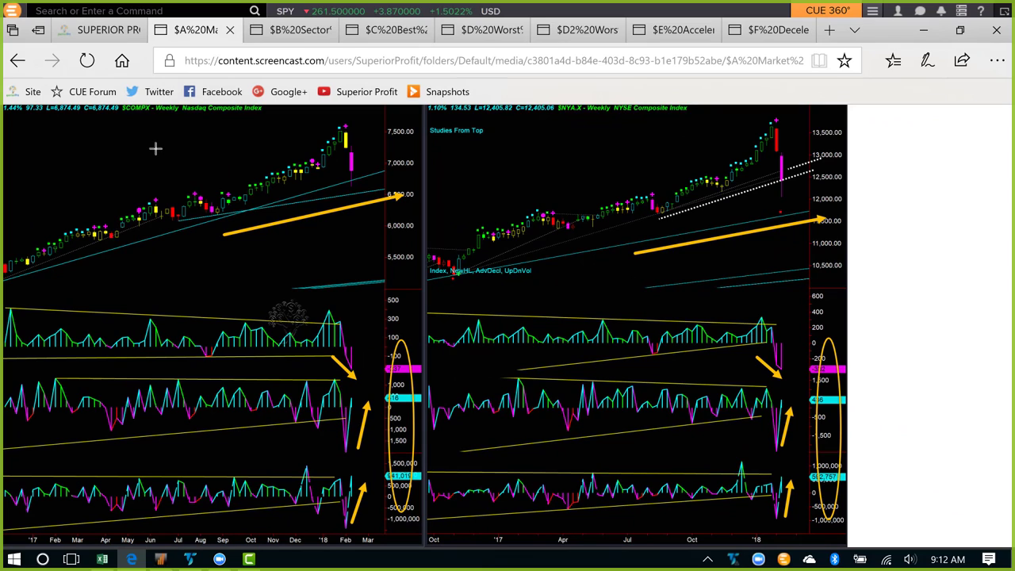
left_click_drag(159, 145, 190, 125)
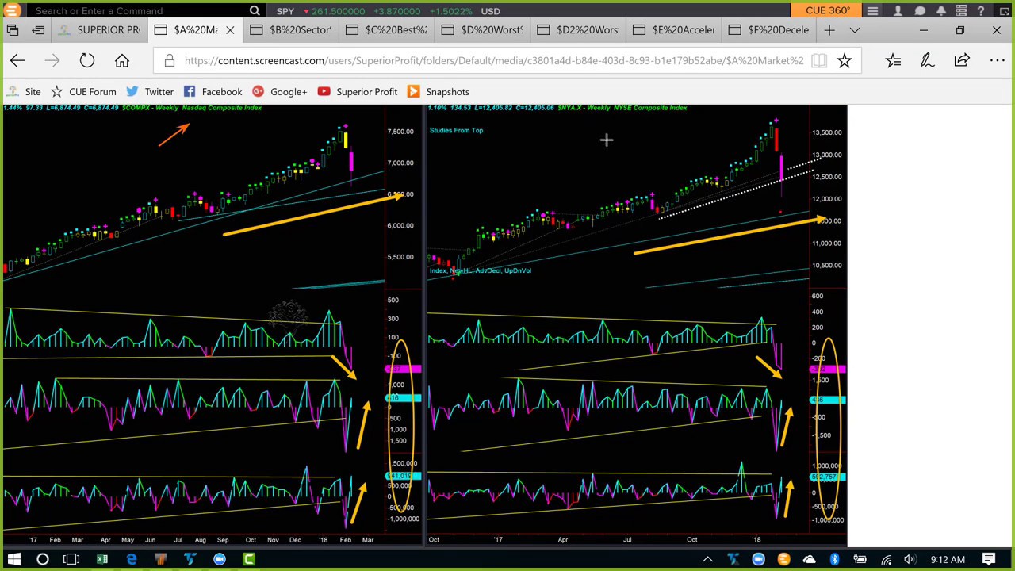
left_click_drag(606, 140, 637, 118)
left_click_drag(561, 134, 584, 114)
mouse_move(437, 305)
left_mouse_down()
mouse_move(457, 277)
mouse_move(474, 304)
mouse_move(485, 282)
mouse_move(525, 276)
left_mouse_up()
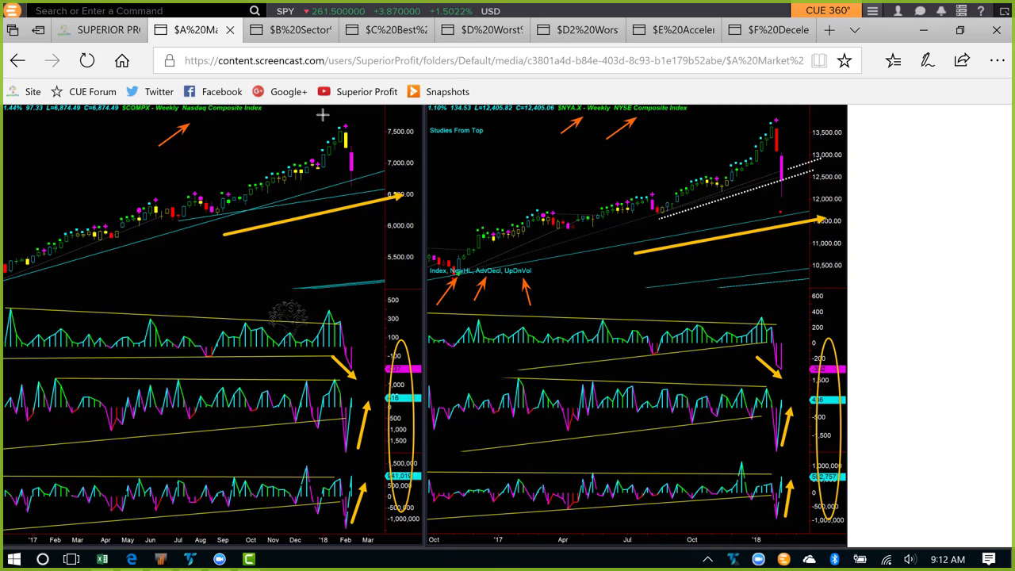
Arrow the latest highs and sharp drops on both composites, plus the Nasdaq trend line.
left_click_drag(323, 115, 342, 124)
left_click_drag(735, 103, 770, 115)
left_click_drag(784, 133, 791, 158)
left_click_drag(354, 133, 363, 167)
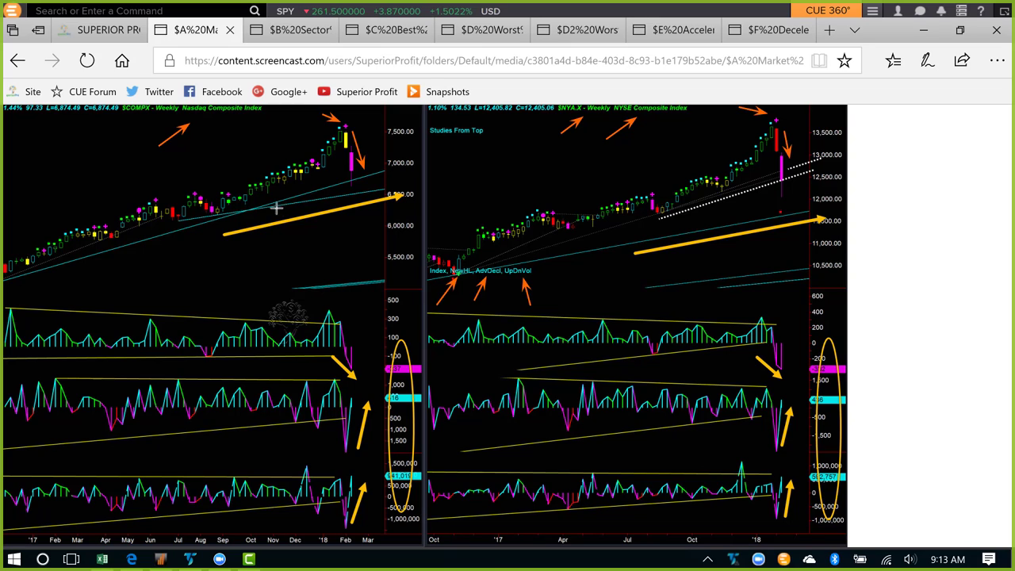
mouse_move(258, 206)
left_mouse_down()
mouse_move(257, 218)
mouse_move(382, 181)
left_mouse_up()
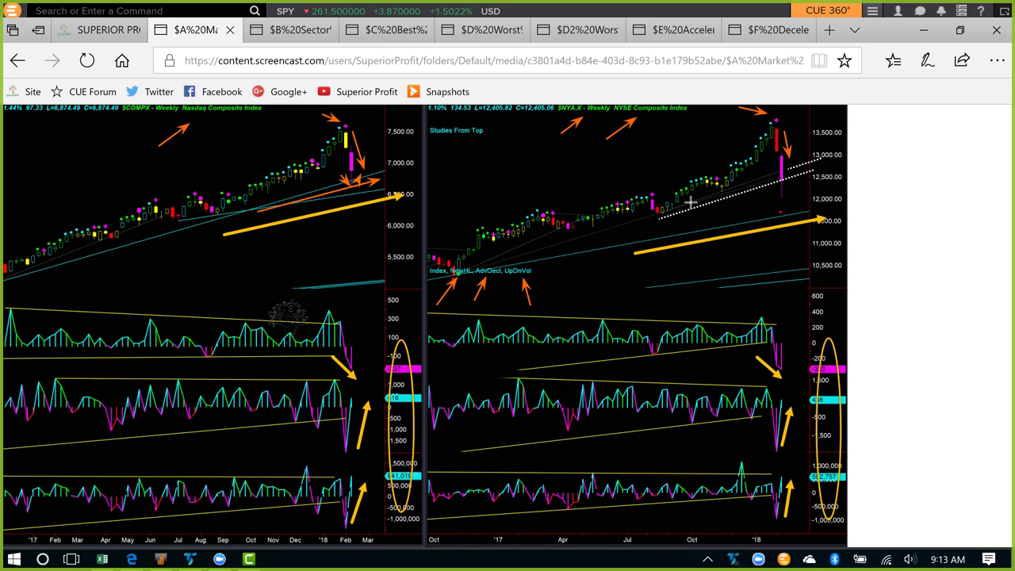
Draw an NYSE rising-trend line and arrows at the NewHL and UpDnVol labels, then erase all drawings.
mouse_move(690, 203)
left_mouse_down()
mouse_move(805, 164)
mouse_move(753, 190)
left_mouse_up()
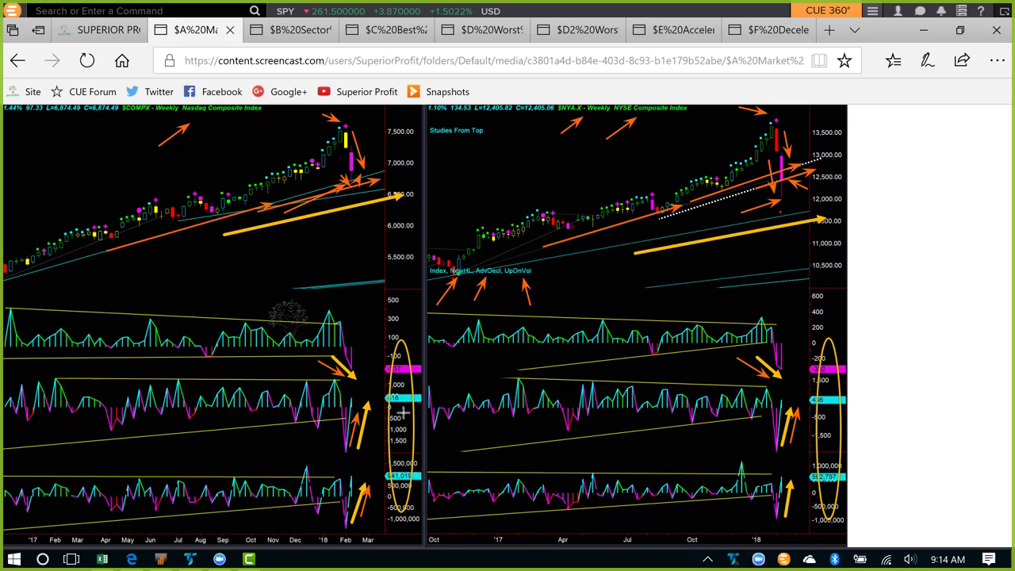
left_click_drag(492, 292, 494, 279)
left_click_drag(578, 304, 536, 277)
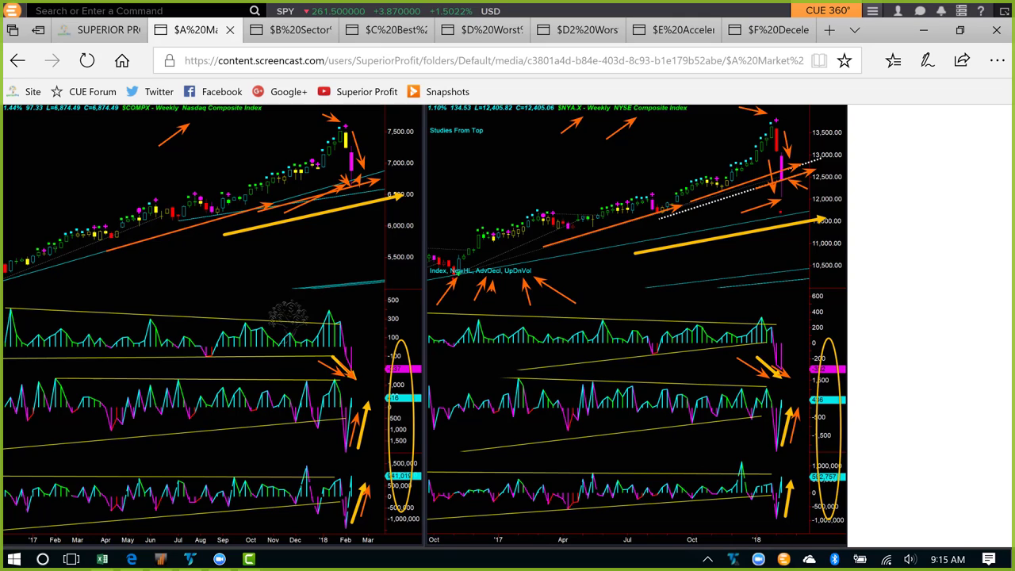
key("Escape")
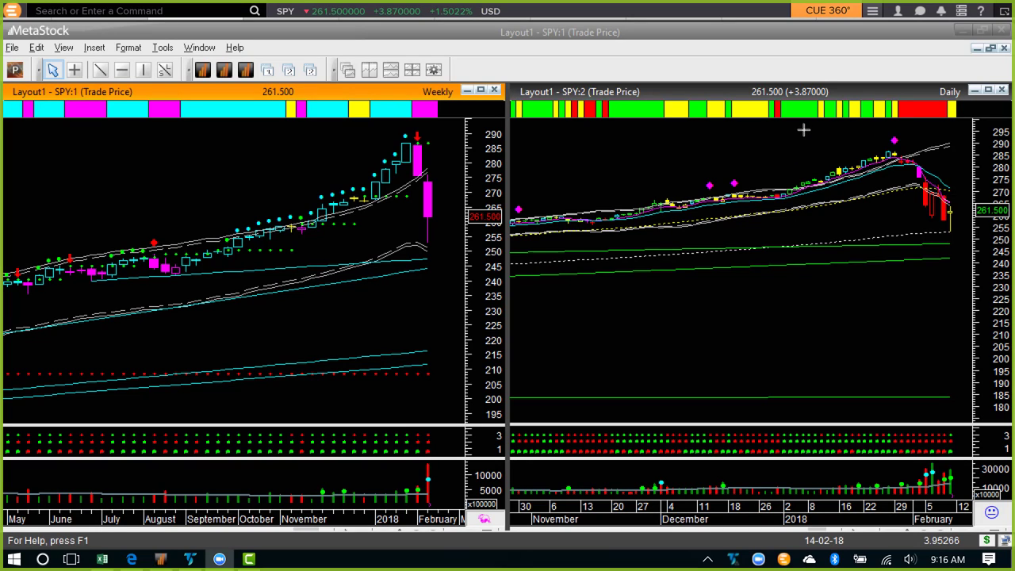
Arrow the SPY daily late-January high, the sell-off into February, and the latest low level.
left_click_drag(804, 131, 882, 139)
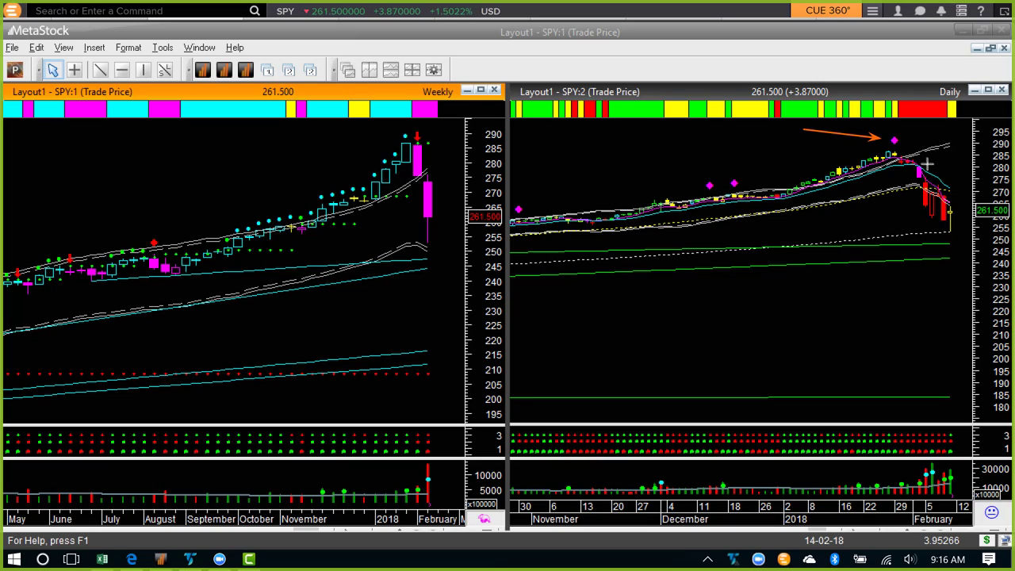
left_click_drag(905, 173, 920, 226)
left_click_drag(944, 139, 905, 149)
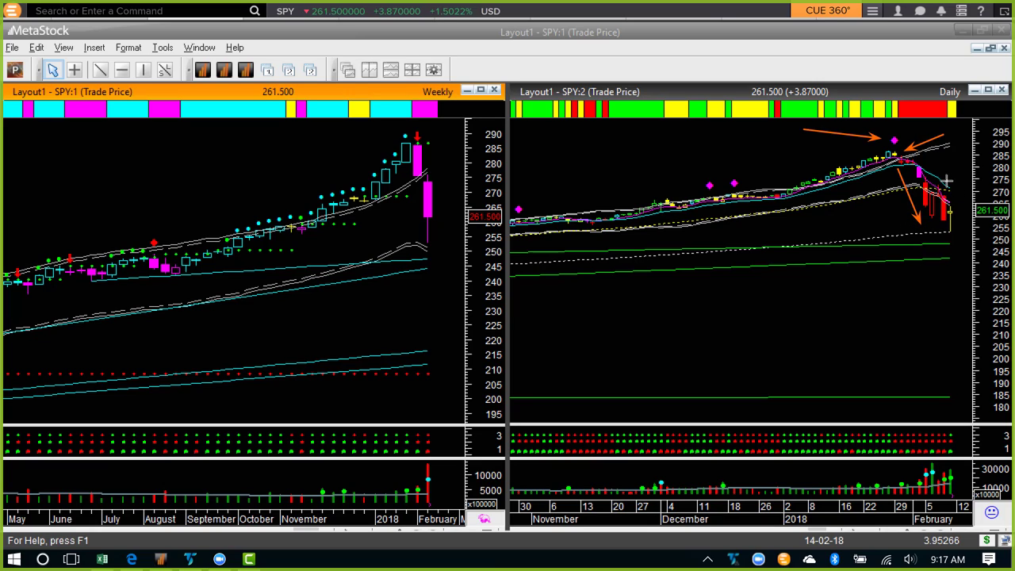
left_click_drag(949, 184, 966, 230)
left_click_drag(893, 279, 950, 235)
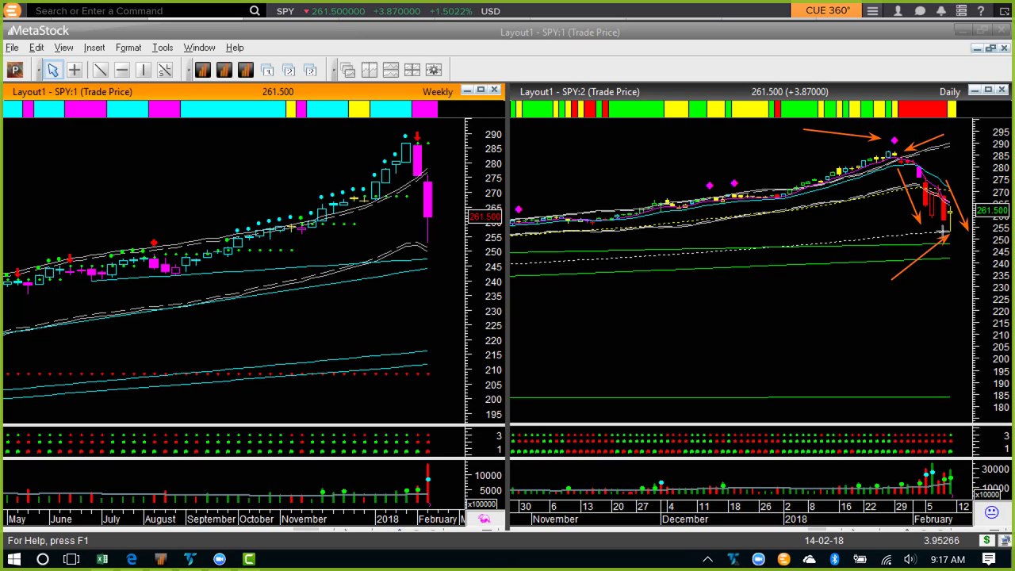
left_click_drag(943, 232, 986, 230)
Point orange arrows at the last SPY daily candle and its long lower wick.
left_click_drag(982, 183, 957, 205)
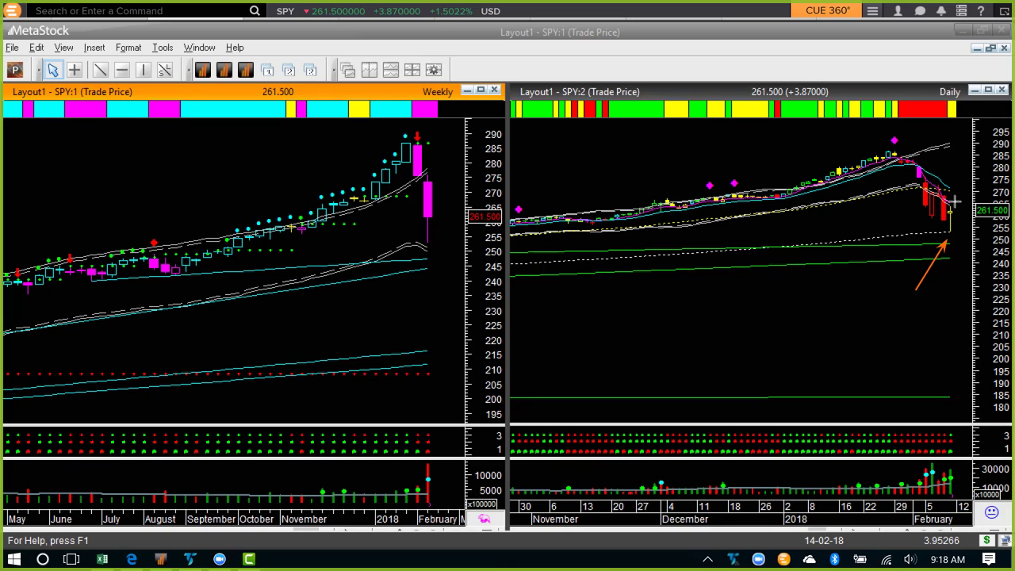
mouse_move(952, 205)
left_mouse_down()
mouse_move(966, 171)
mouse_move(984, 194)
left_mouse_up()
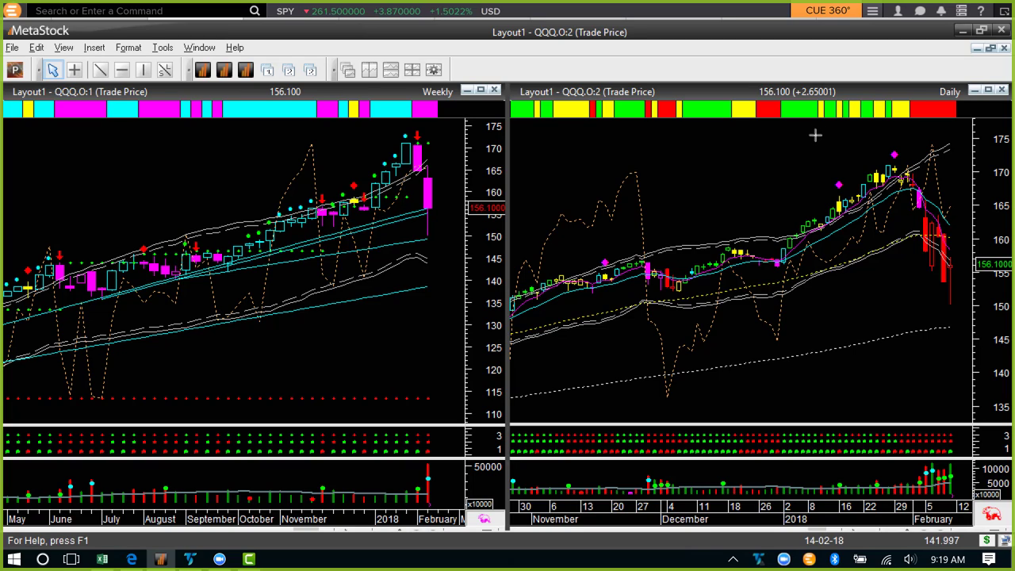
Arrow the QQQ daily high, the sell-off, the latest low and last candles, plus the latest weekly candle.
left_click_drag(816, 135, 886, 149)
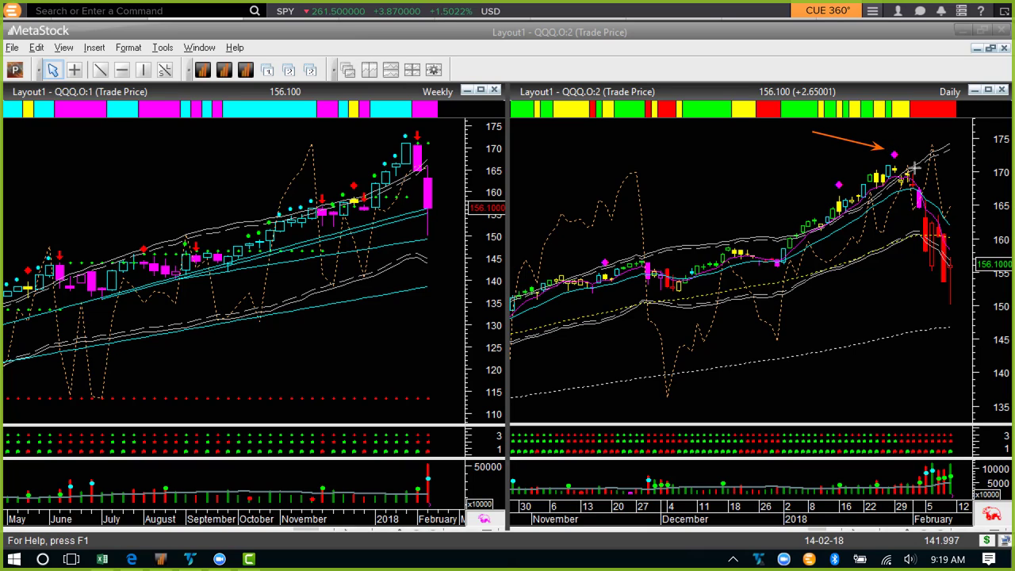
left_click_drag(903, 200, 902, 213)
left_click_drag(914, 297, 927, 311)
mouse_move(832, 342)
left_mouse_down()
mouse_move(936, 322)
mouse_move(950, 309)
left_mouse_up()
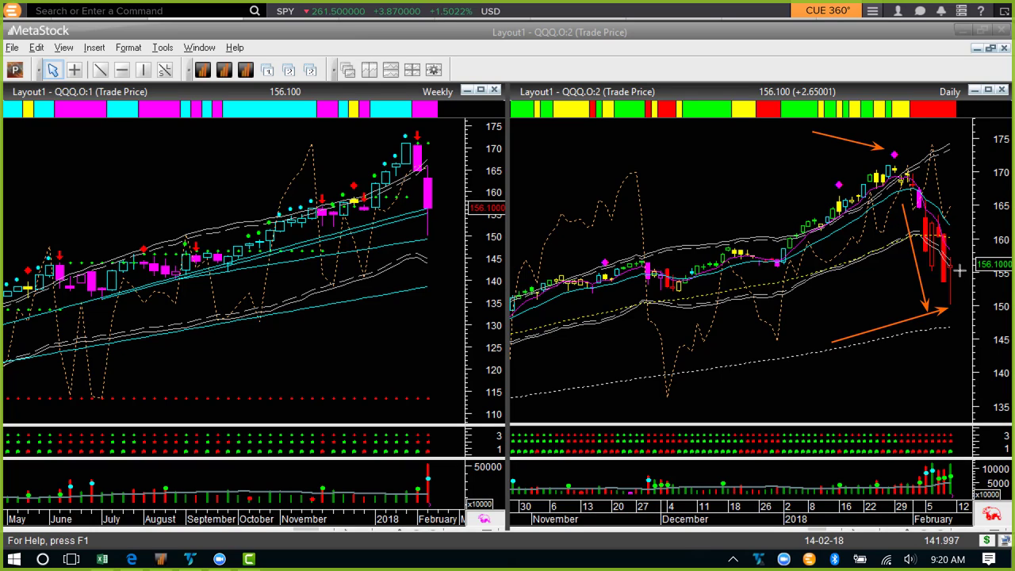
left_click_drag(960, 269, 972, 240)
left_click_drag(474, 234, 428, 210)
Draw orange arrows on QQQ at the latest candles, the daily top, the support line and the latest weekly candle.
left_click_drag(951, 268, 963, 239)
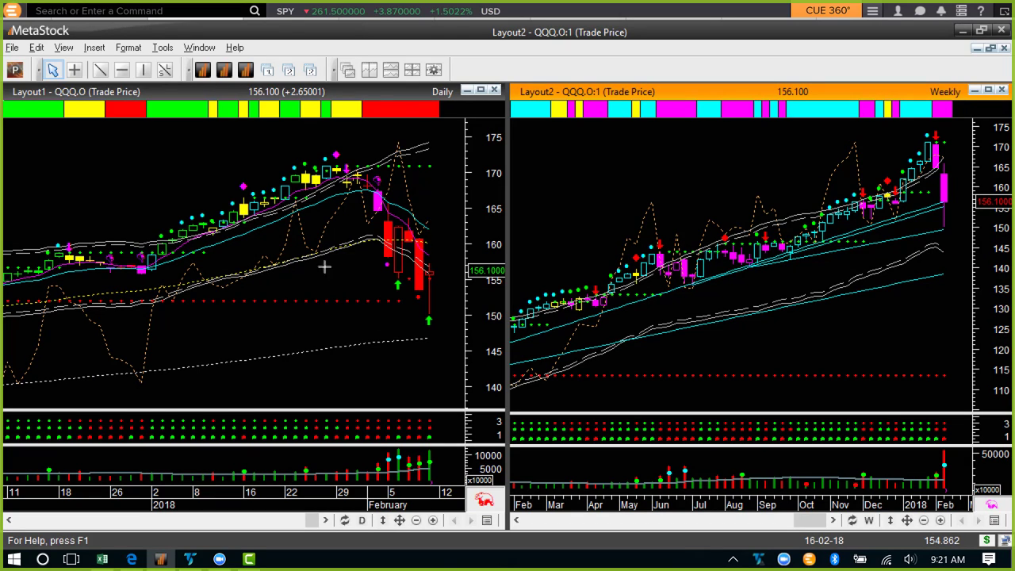
left_click_drag(367, 128, 419, 101)
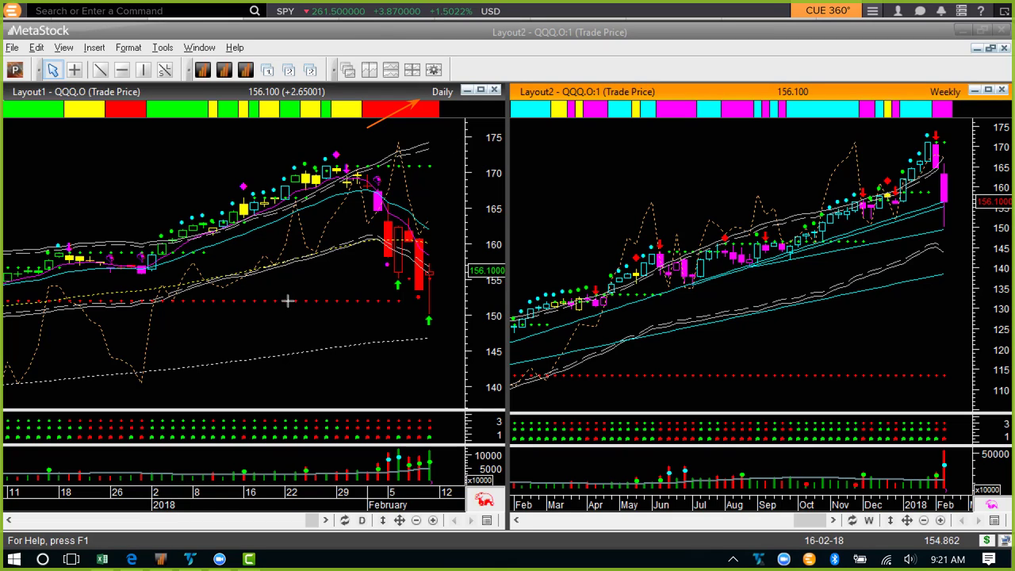
left_click_drag(284, 302, 422, 301)
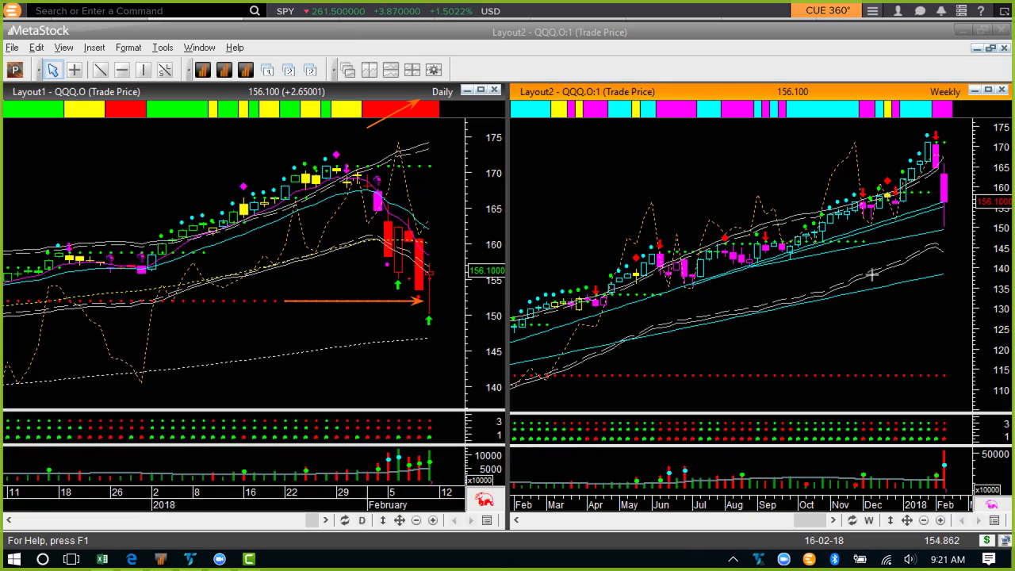
left_click_drag(872, 275, 938, 213)
Extend the support arrow and add arrows for the drop, green signal, last candle's low and bounce.
left_click_drag(426, 300, 468, 301)
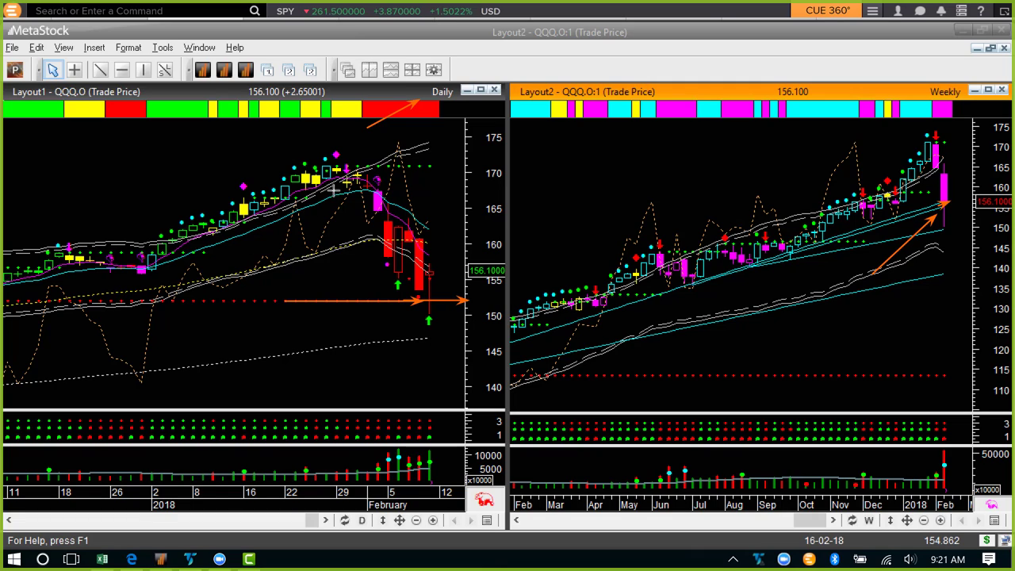
left_click_drag(333, 190, 333, 294)
left_click_drag(389, 369, 425, 321)
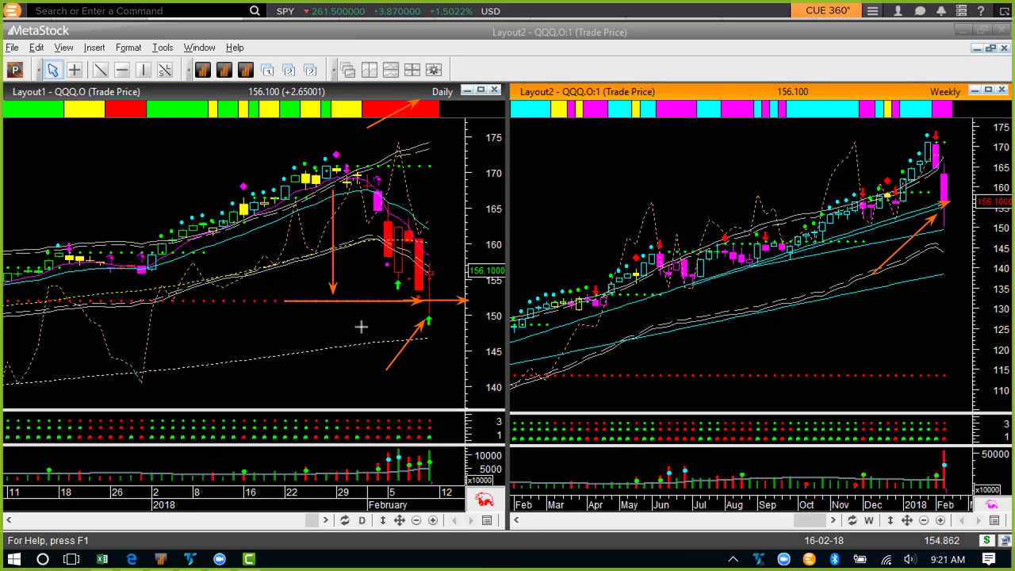
left_click_drag(361, 326, 418, 293)
left_click_drag(431, 290, 454, 256)
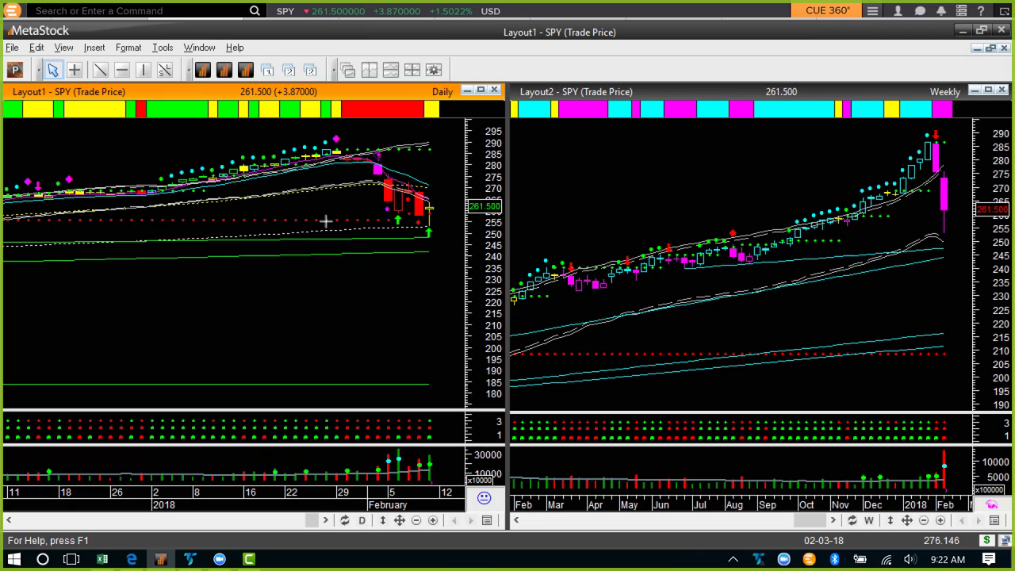
Draw orange arrows on the SPY daily chart at support, the drop, the last candle's low and the latest volume bar.
left_click_drag(325, 221, 452, 218)
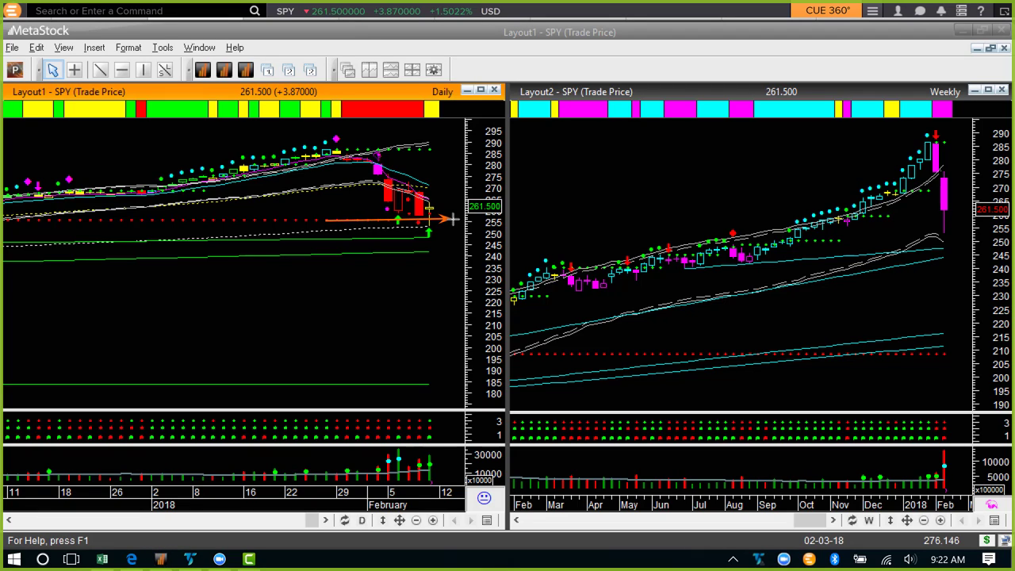
left_click_drag(339, 165, 341, 215)
left_click_drag(419, 243, 427, 232)
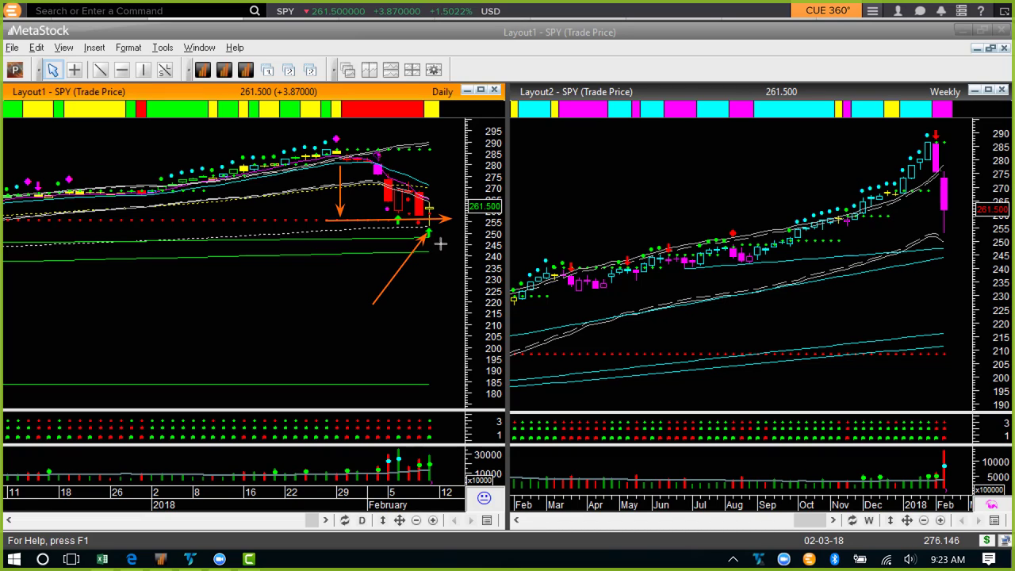
left_click_drag(399, 358, 427, 441)
left_click_drag(456, 193, 435, 207)
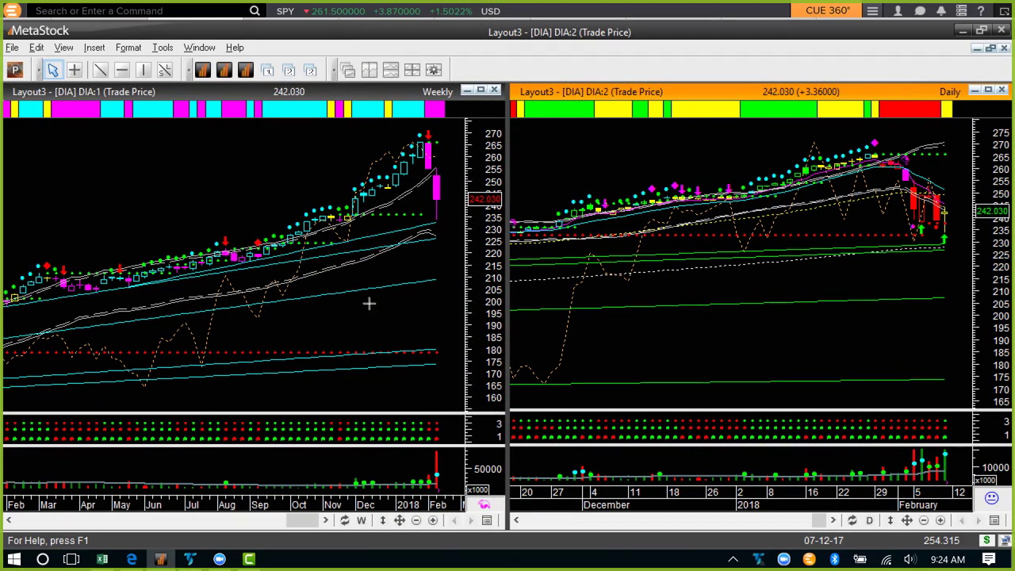
Arrow the latest DIA weekly candle and its level, plus the daily support line and last candle.
left_click_drag(359, 305, 437, 224)
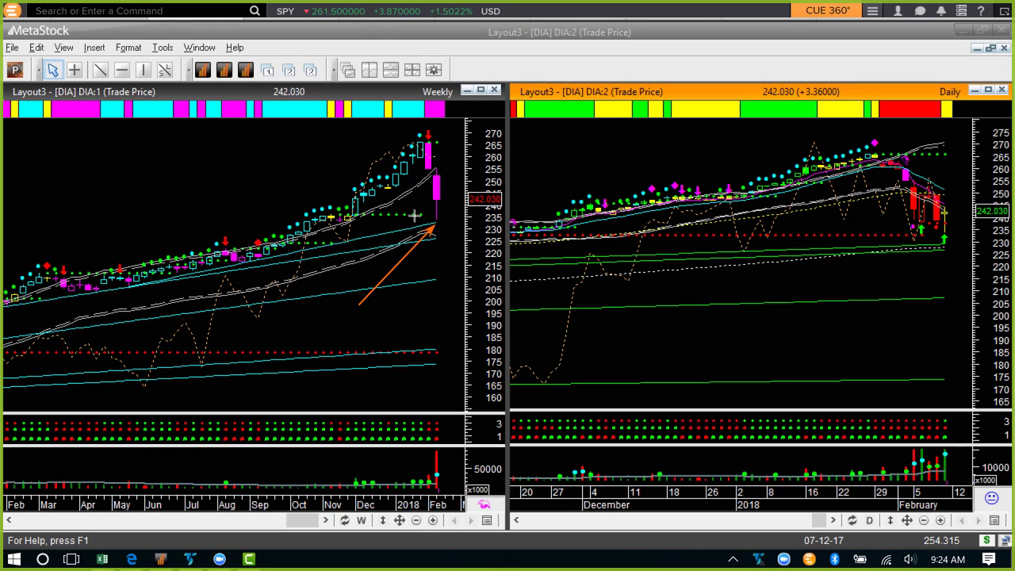
mouse_move(419, 214)
left_mouse_down()
mouse_move(465, 214)
mouse_move(428, 217)
mouse_move(441, 228)
left_mouse_up()
left_click_drag(892, 236, 991, 235)
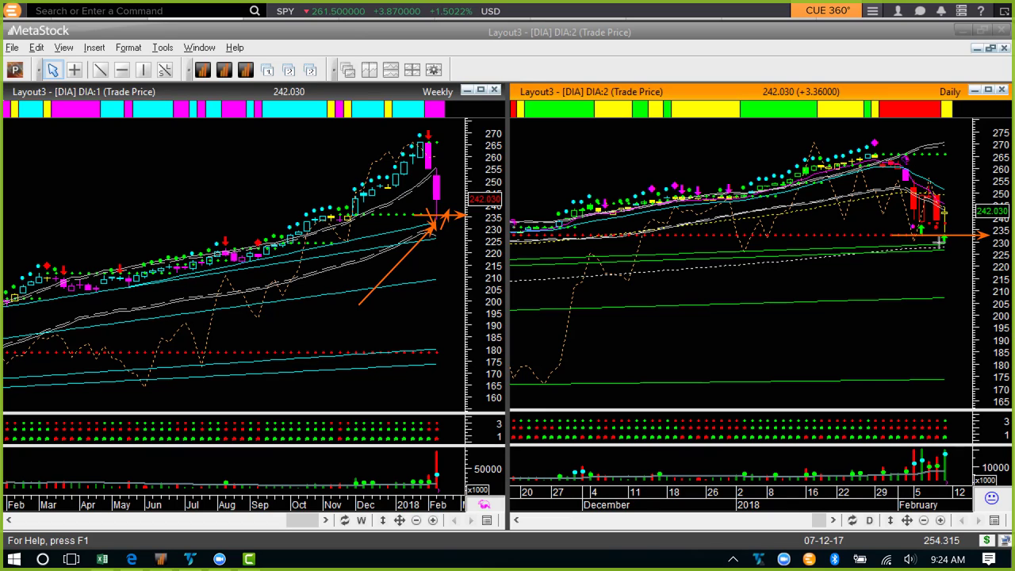
left_click_drag(894, 290, 940, 249)
Arrow the DIA daily chart's latest volume bar, top diamond, drop off the top and latest candles.
left_click_drag(909, 366, 949, 451)
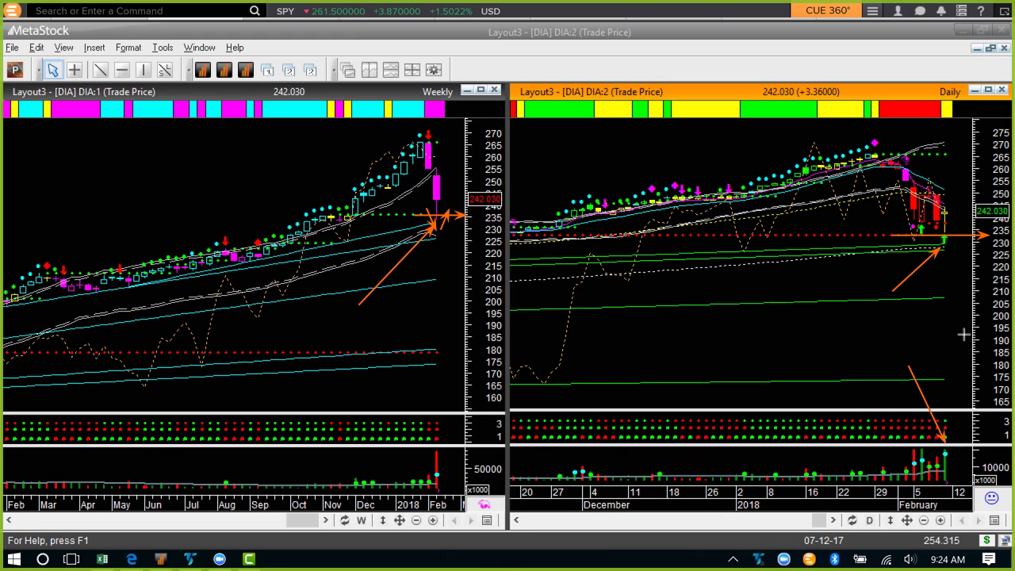
left_click_drag(832, 125, 867, 137)
left_click_drag(872, 165, 917, 235)
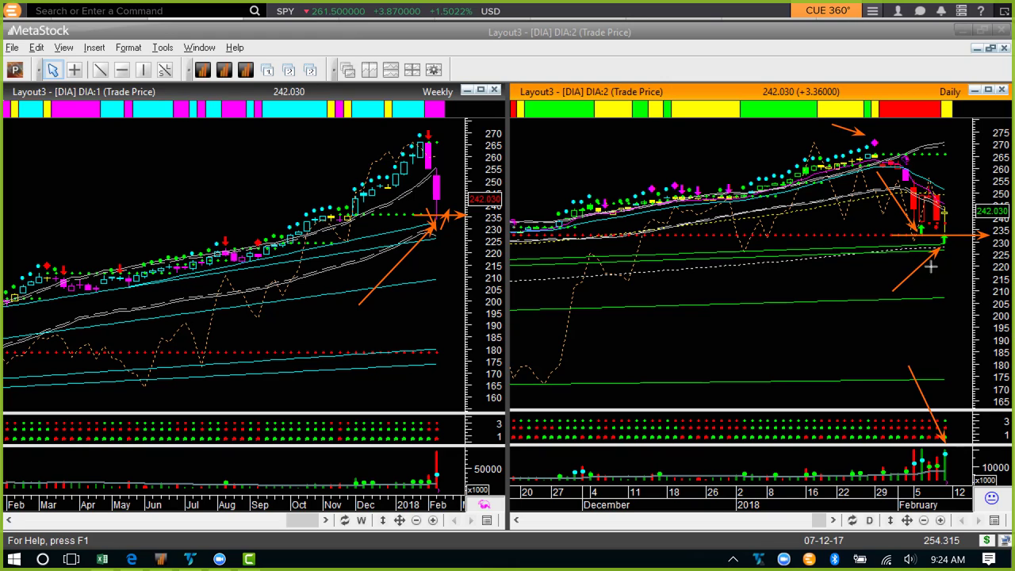
left_click_drag(951, 228, 960, 184)
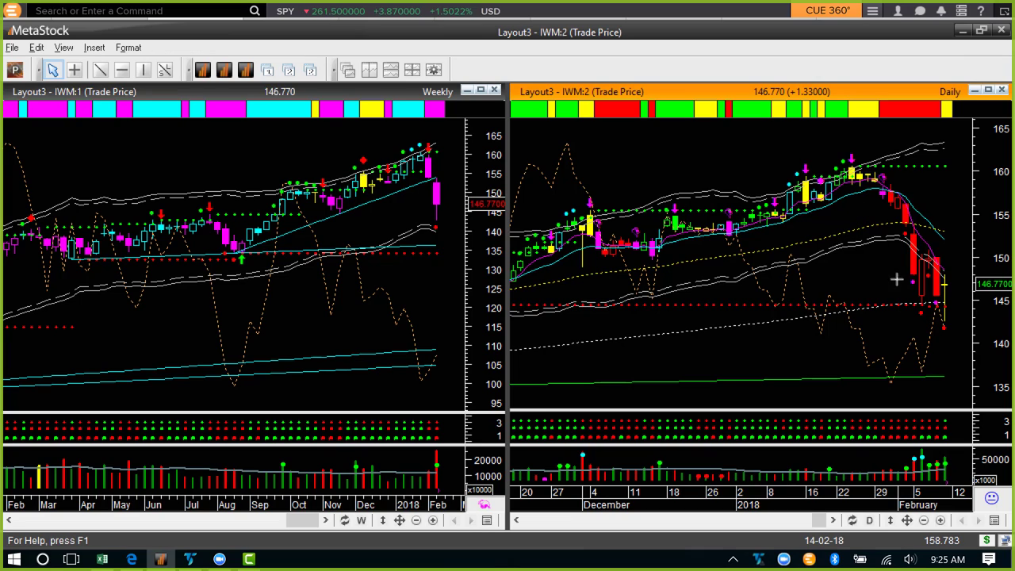
mouse_move(861, 208)
left_mouse_down()
mouse_move(902, 295)
mouse_move(874, 305)
left_mouse_up()
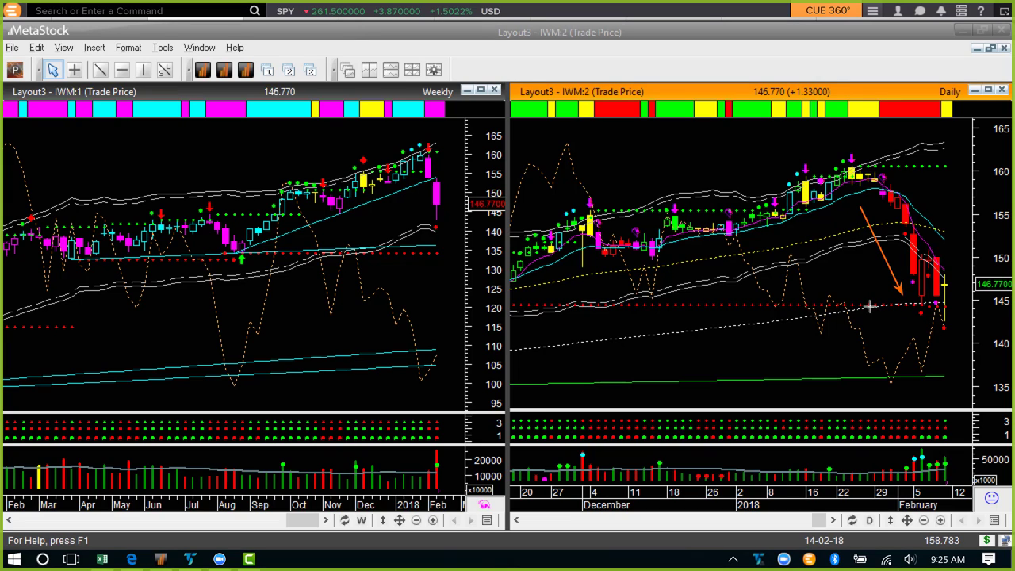
left_click_drag(949, 306, 981, 305)
left_click_drag(898, 382, 945, 459)
left_click_drag(969, 256, 946, 292)
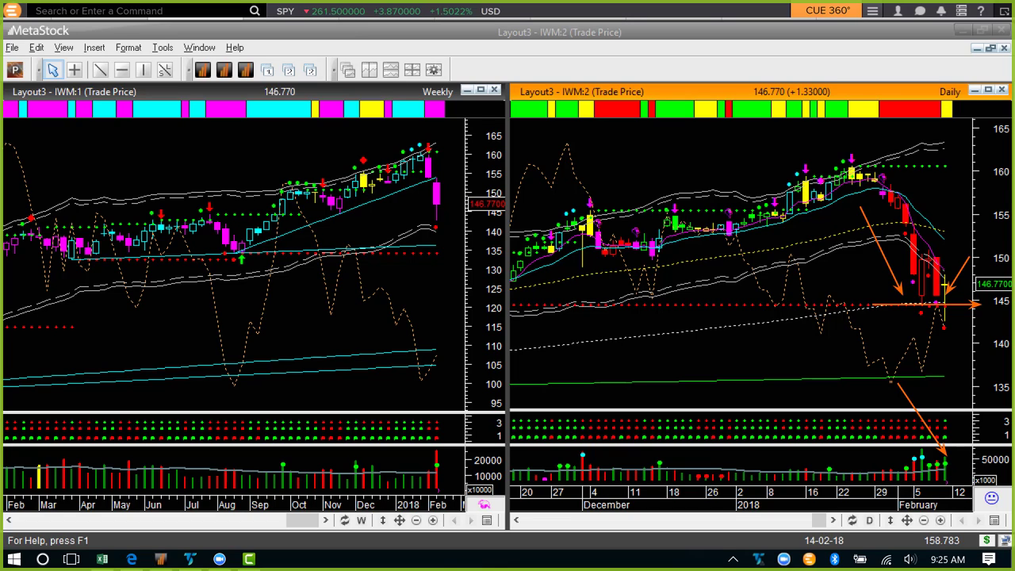
key("ctrl+z")
key("ctrl+z")
key("ctrl+z")
key("ctrl+z")
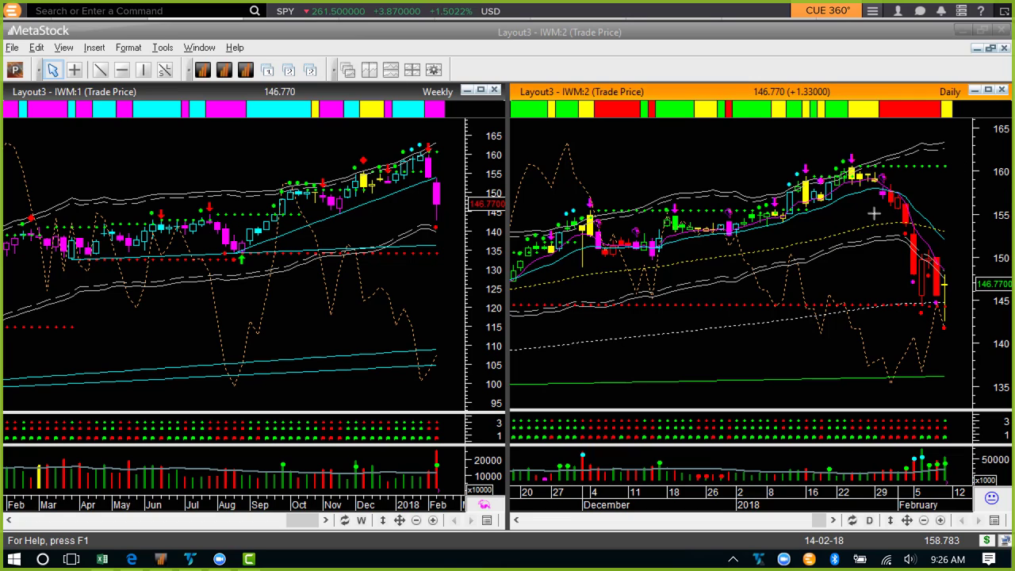
mouse_move(875, 208)
left_mouse_down()
mouse_move(902, 297)
mouse_move(917, 303)
left_mouse_up()
left_click_drag(896, 345, 940, 316)
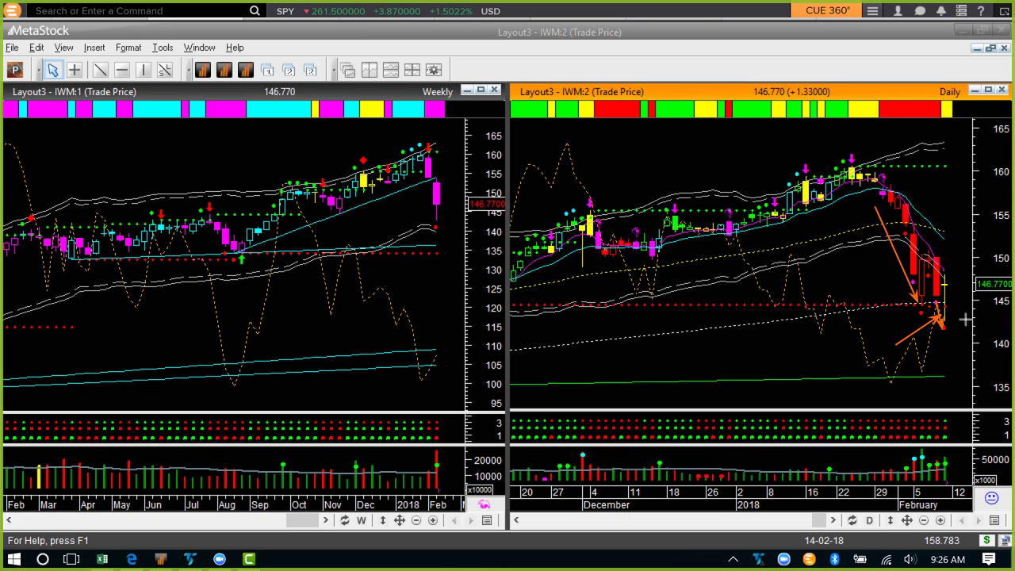
left_click_drag(982, 321, 952, 294)
left_click_drag(970, 268, 950, 284)
left_click_drag(903, 175, 946, 282)
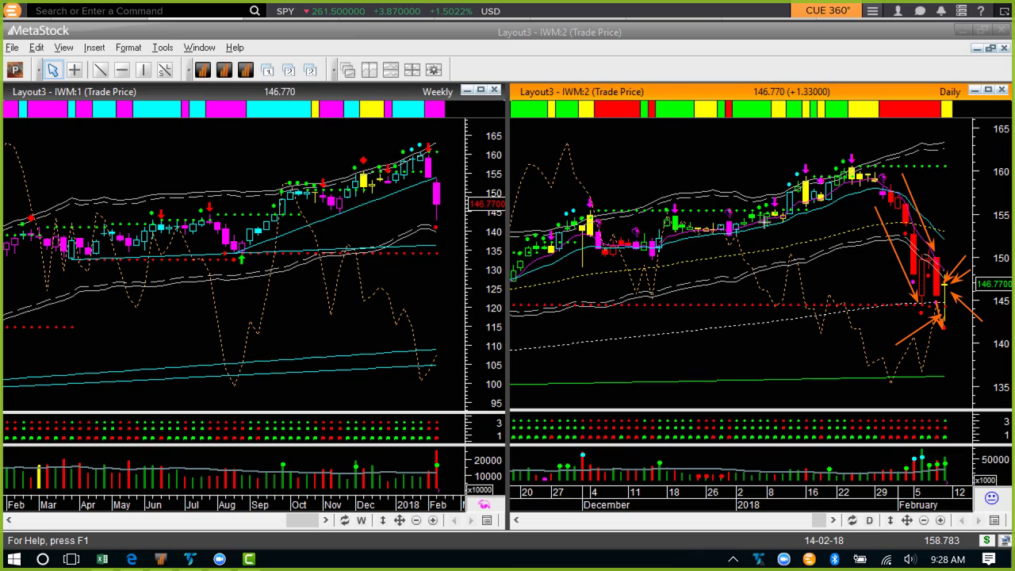
left_click_drag(784, 233, 883, 197)
left_click_drag(835, 209, 883, 199)
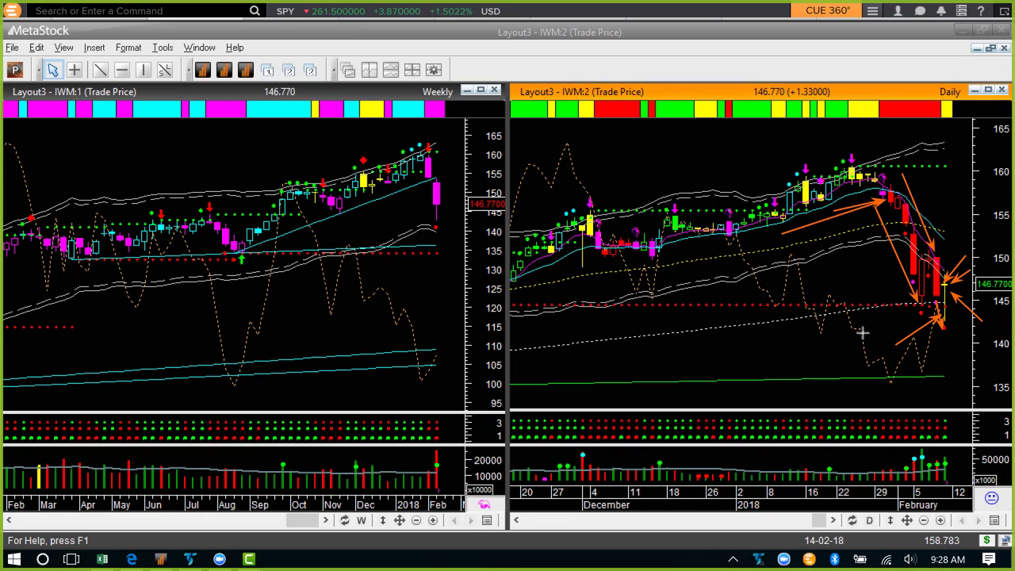
left_click_drag(873, 312, 945, 304)
left_click_drag(956, 287, 950, 282)
key("Escape")
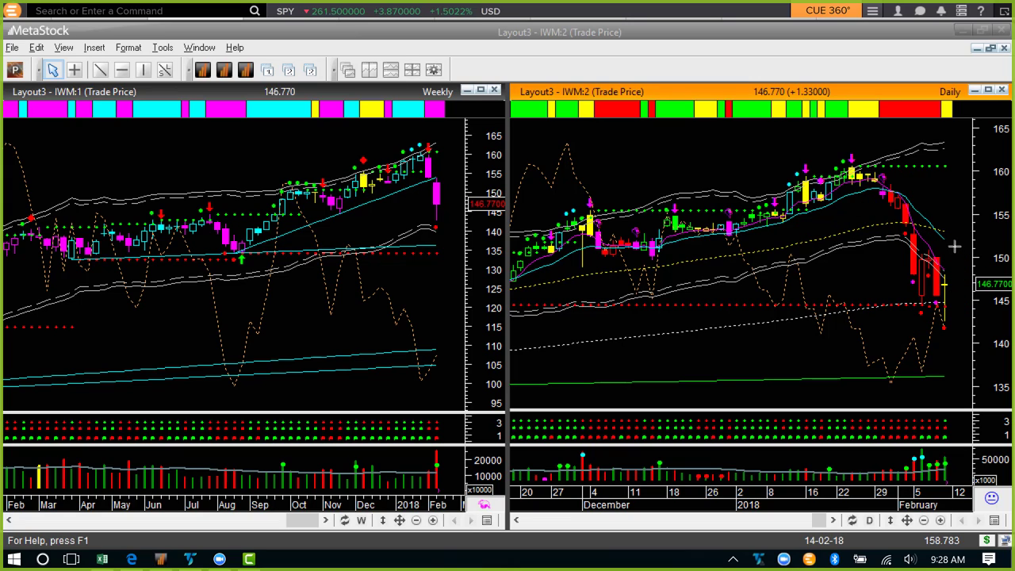
left_click_drag(947, 259, 962, 217)
left_click_drag(970, 214, 996, 235)
left_click_drag(993, 240, 1010, 312)
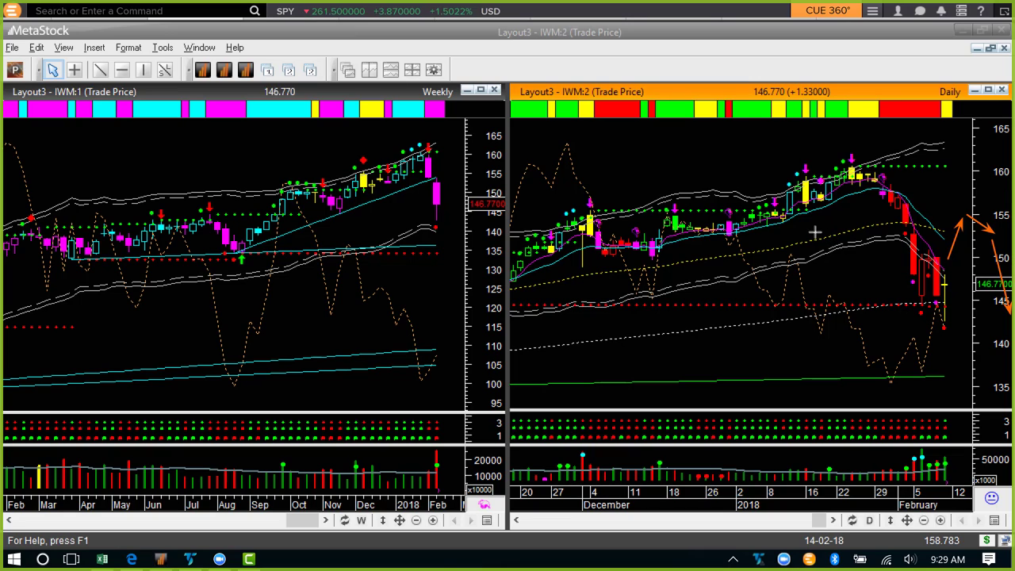
left_click_drag(814, 231, 901, 199)
key("Escape")
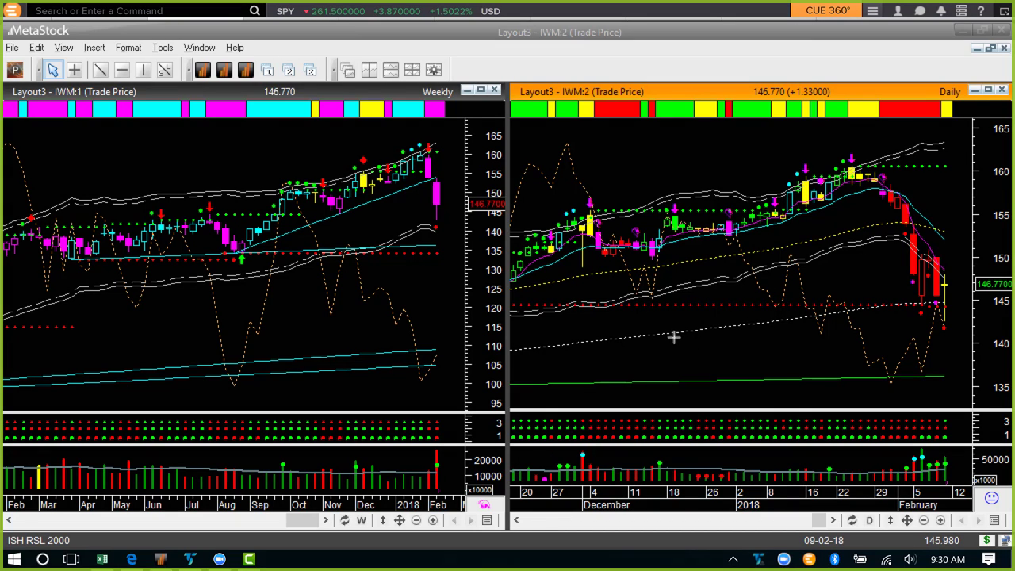
left_click_drag(759, 327, 938, 307)
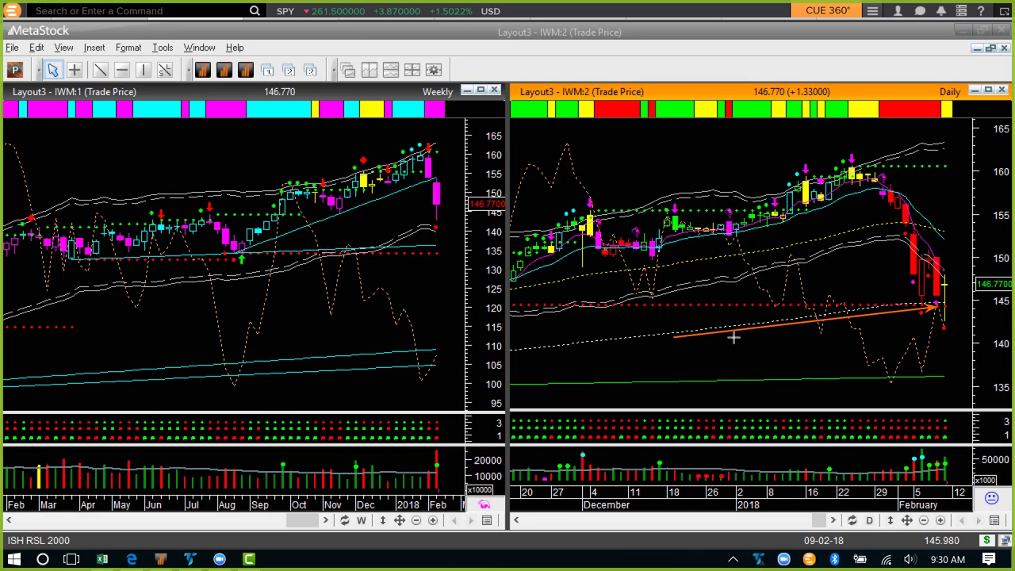
mouse_move(779, 330)
left_mouse_down()
mouse_move(954, 309)
mouse_move(948, 325)
mouse_move(980, 302)
left_mouse_up()
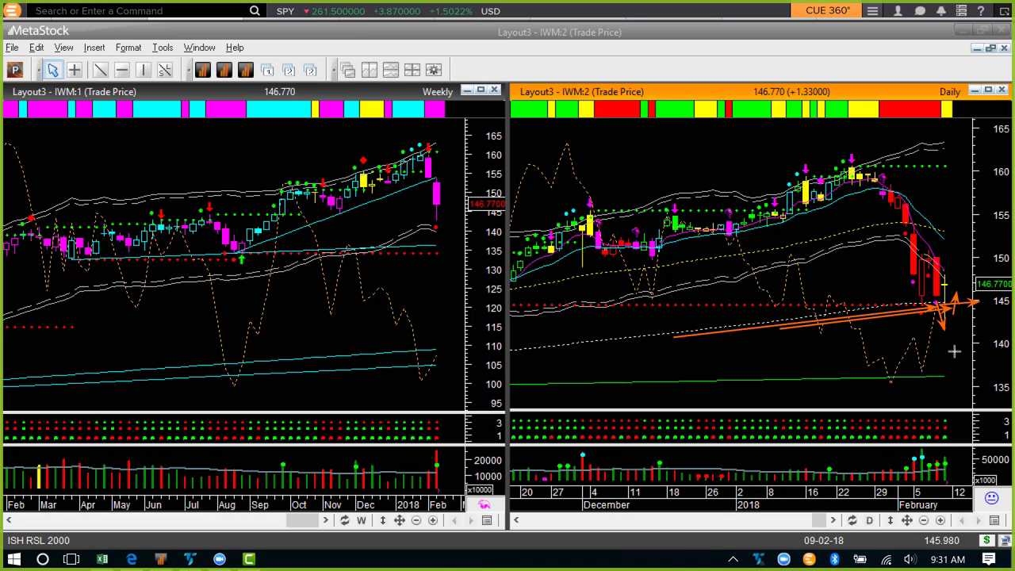
mouse_move(967, 269)
left_mouse_down()
mouse_move(972, 262)
mouse_move(951, 292)
left_mouse_up()
left_click_drag(861, 285, 919, 293)
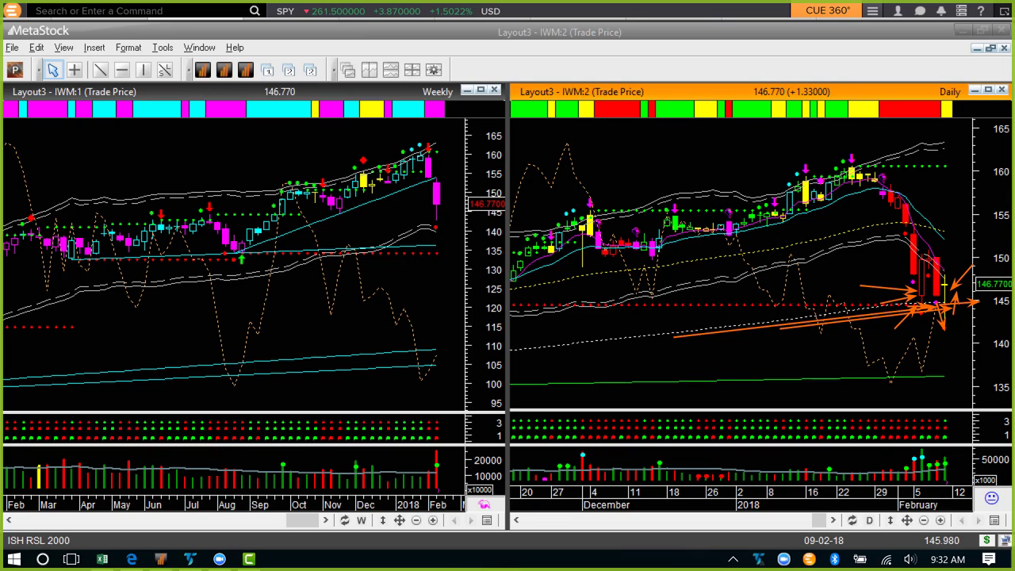
key("Escape")
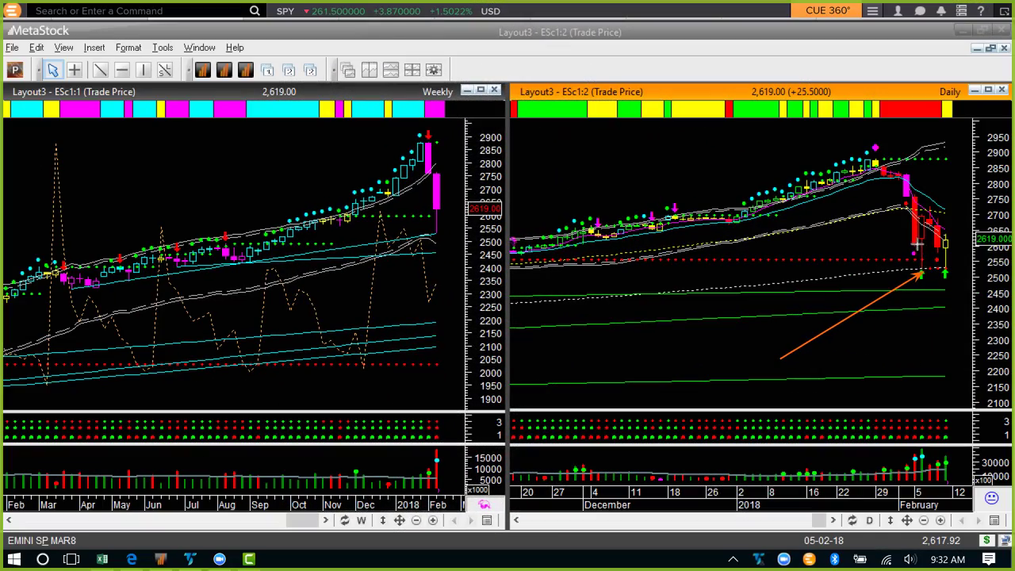
Draw a short arrow near the ESc1 daily chart's recent lows, then remove it.
left_click_drag(916, 244, 921, 273)
key("Escape")
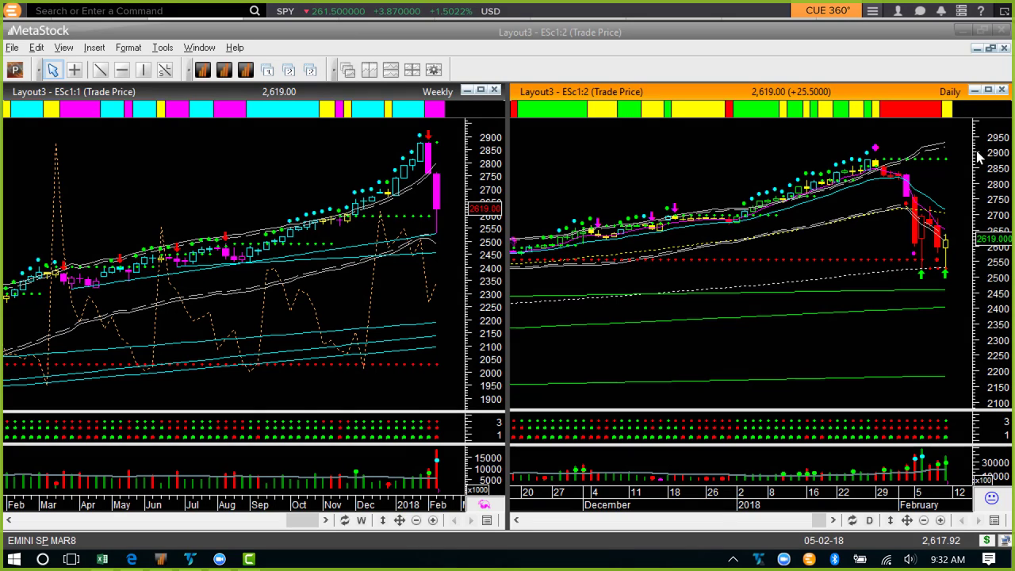
mouse_move(925, 237)
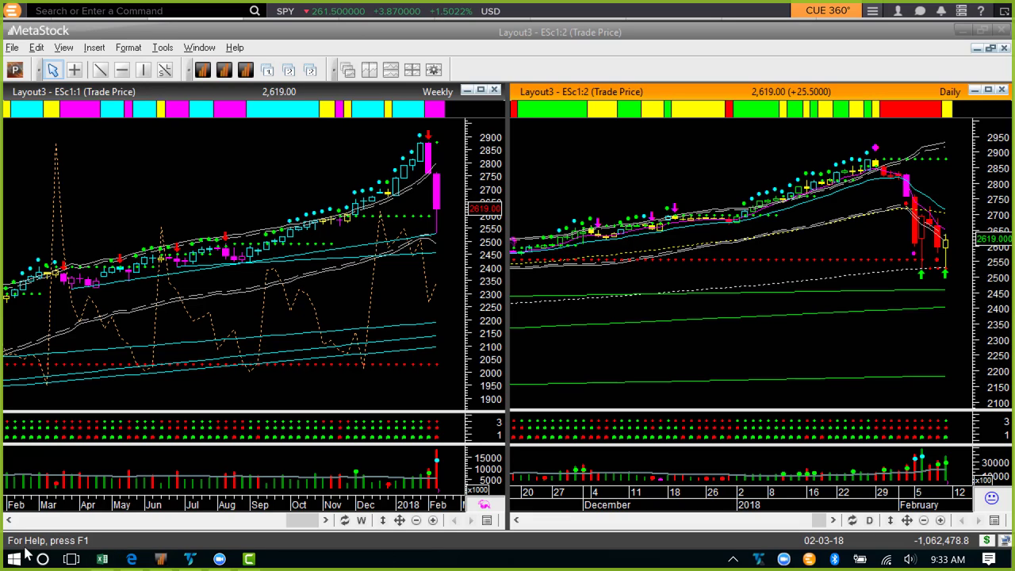
In Calculator, subtract 2529 from 2694 to get 165.
key("XF86Calculator")
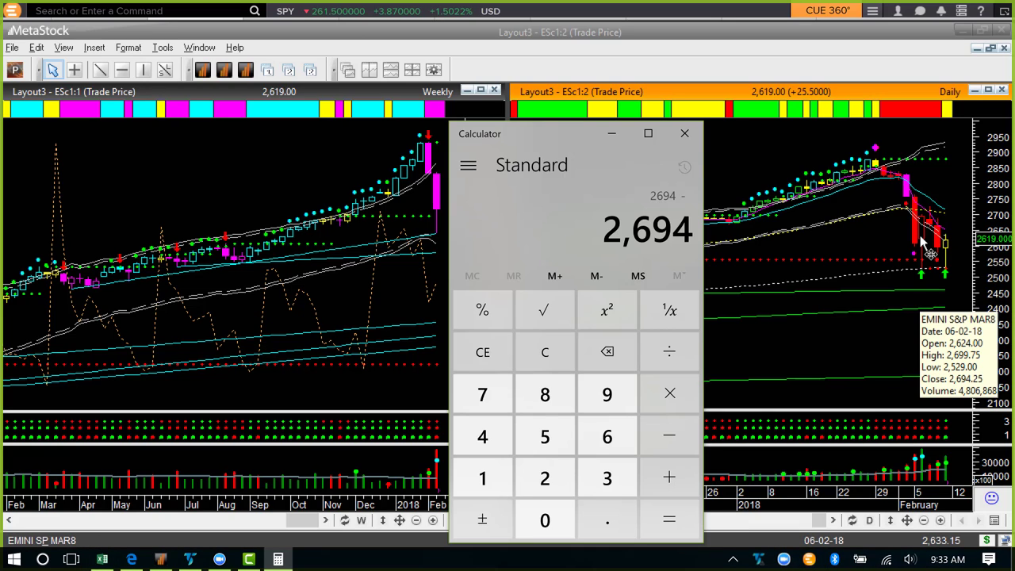
left_click(544, 474)
left_click(545, 437)
left_click(545, 478)
left_click(607, 397)
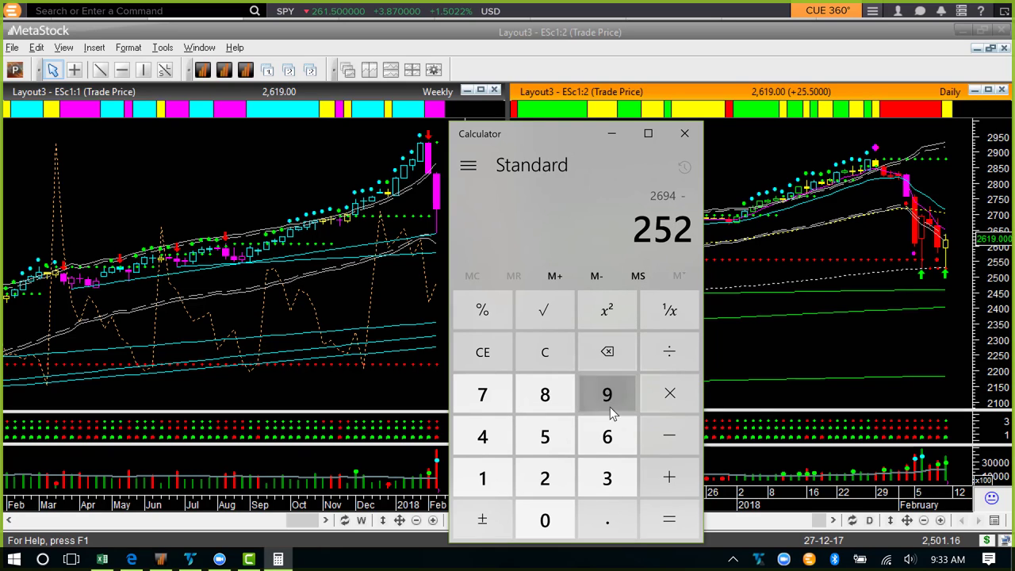
left_click(666, 520)
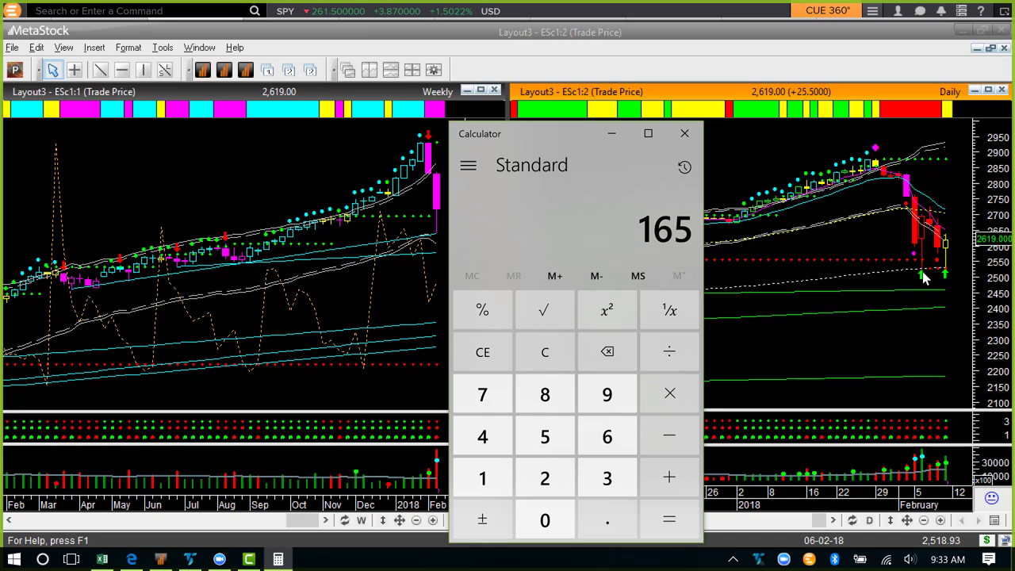
Multiply 165 by 50 to get 8,250, then close the calculator.
mouse_move(923, 230)
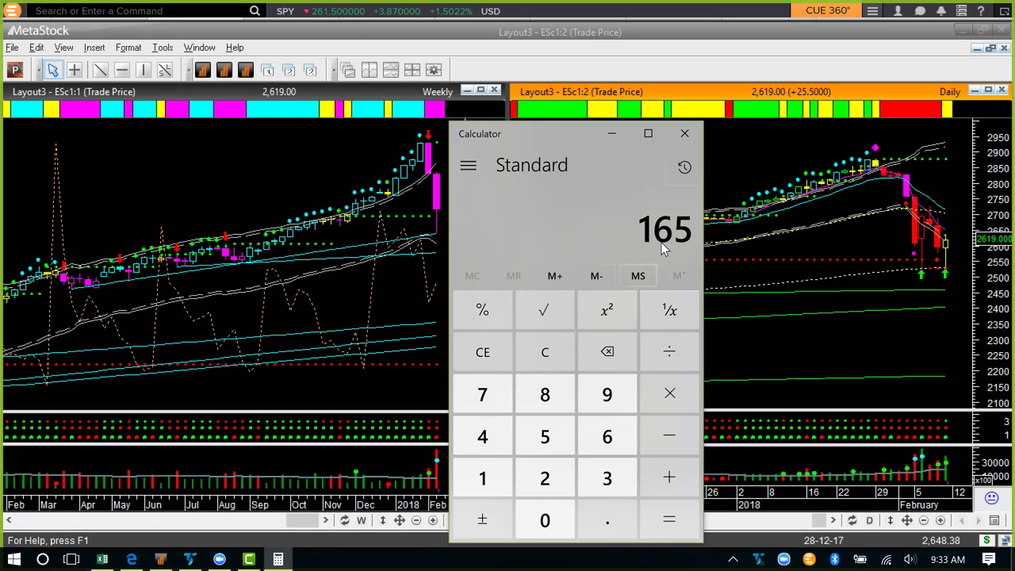
left_click(663, 389)
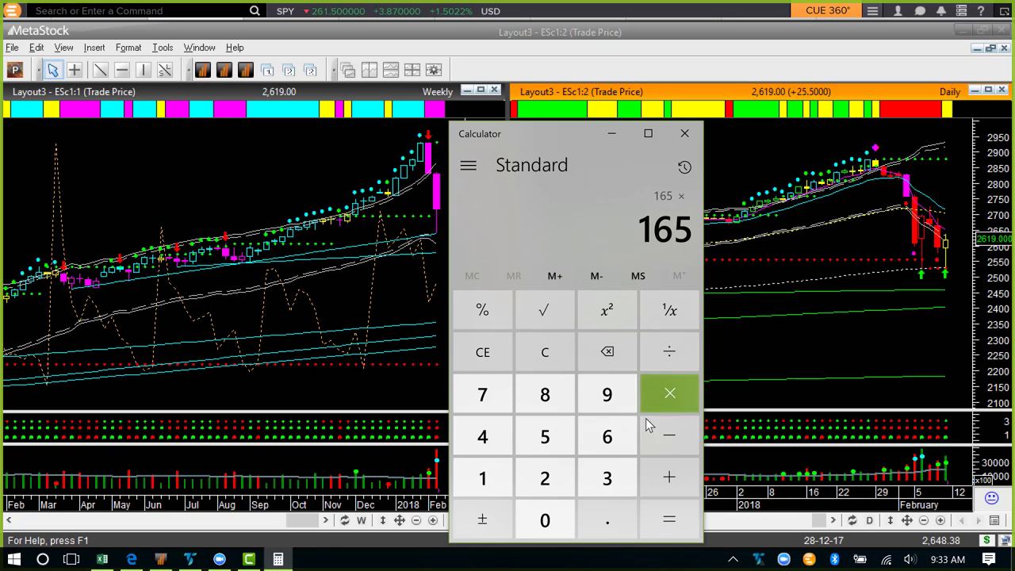
left_click(553, 450)
left_click(544, 525)
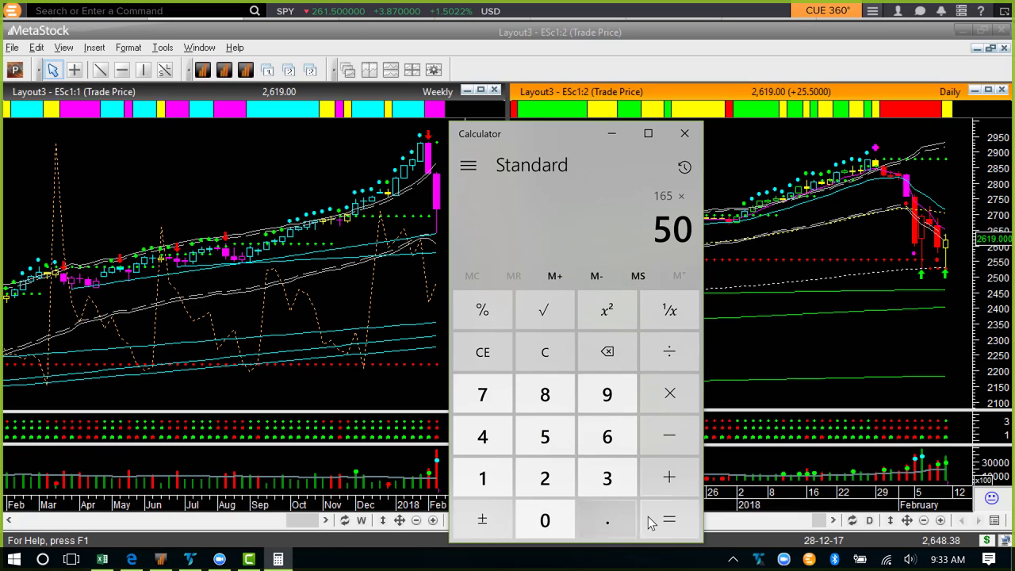
left_click(661, 517)
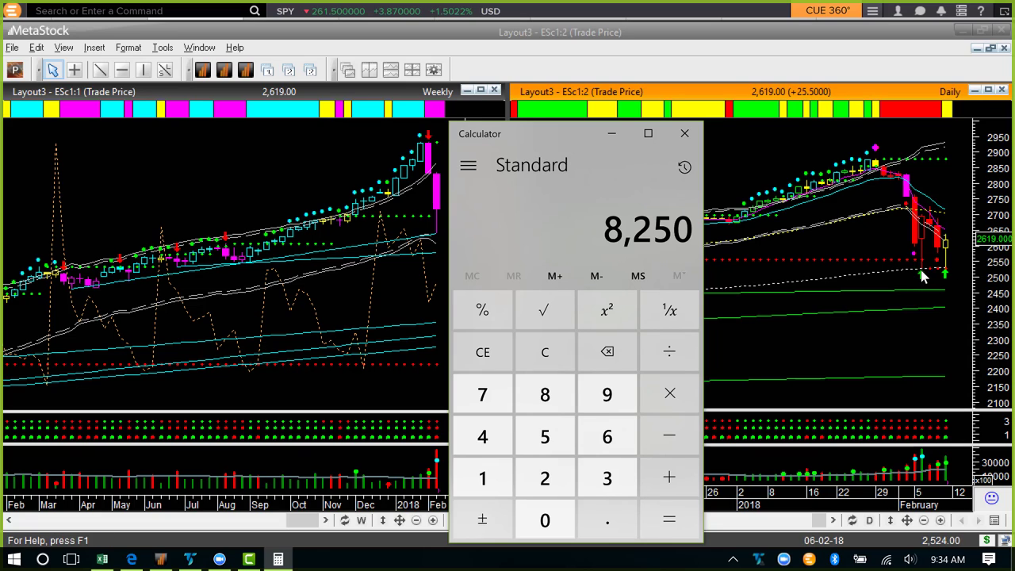
mouse_move(920, 274)
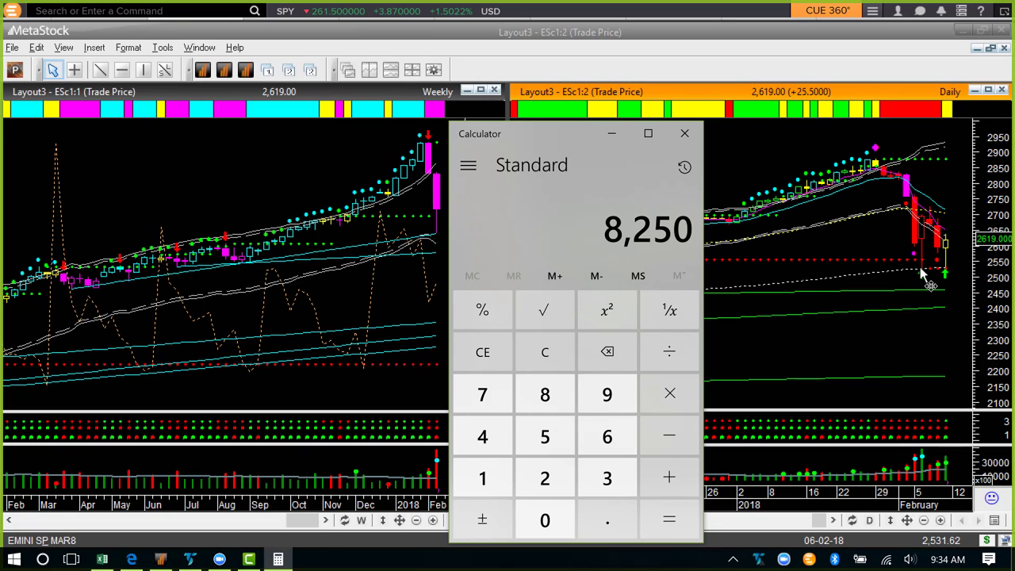
left_click(691, 139)
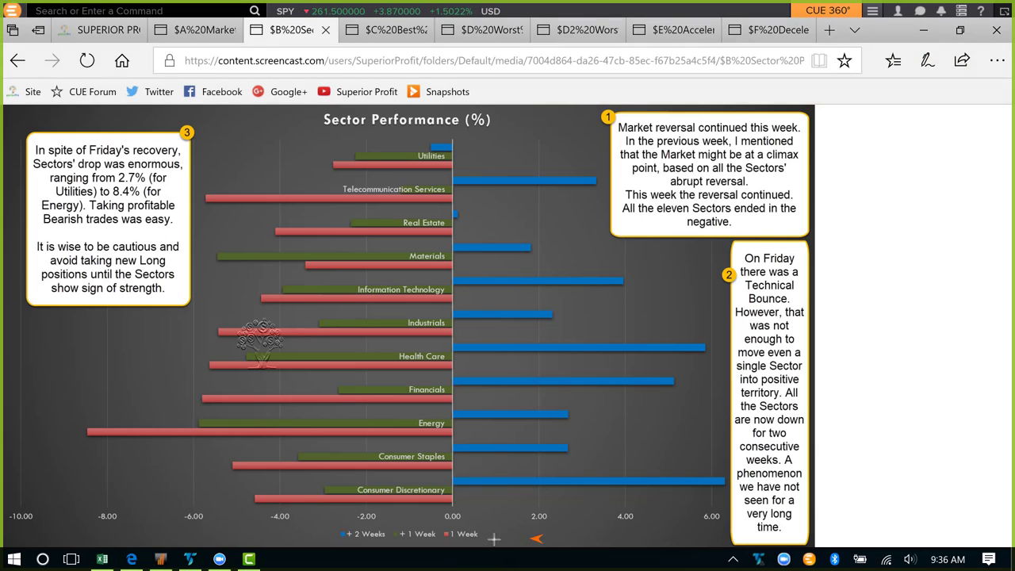
left_click_drag(540, 538, 480, 538)
left_click_drag(235, 504, 254, 501)
left_click_drag(310, 484, 326, 490)
left_click_drag(666, 467, 658, 475)
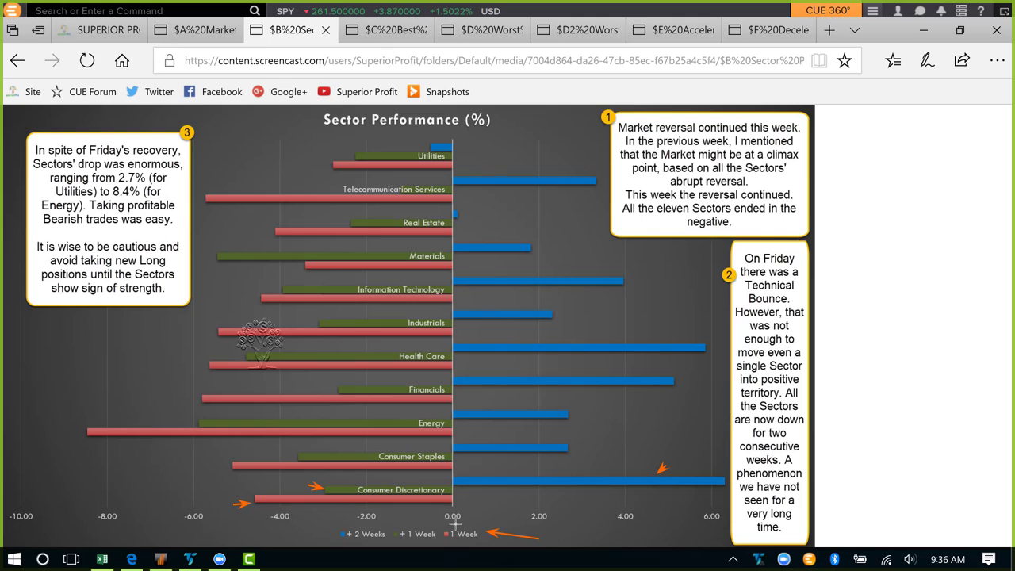
left_click_drag(456, 524, 601, 523)
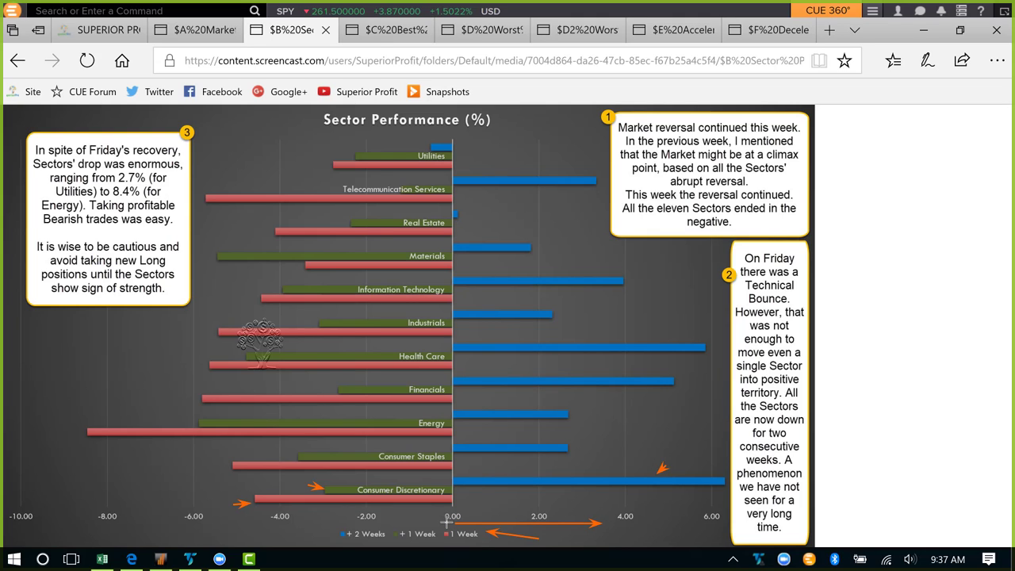
left_click_drag(446, 523, 365, 521)
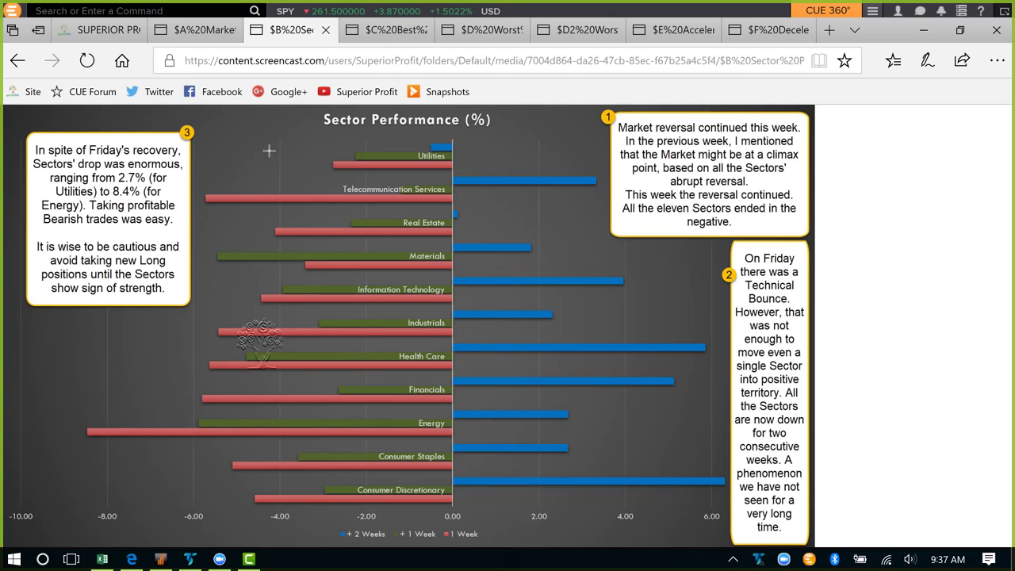
Arrow the Utilities and Telecommunication Services bars, the 2.7% note figure and the Energy bar.
left_click_drag(270, 146, 331, 165)
left_click_drag(260, 176, 290, 192)
mouse_move(76, 182)
left_mouse_down()
mouse_move(144, 180)
mouse_move(176, 198)
left_mouse_up()
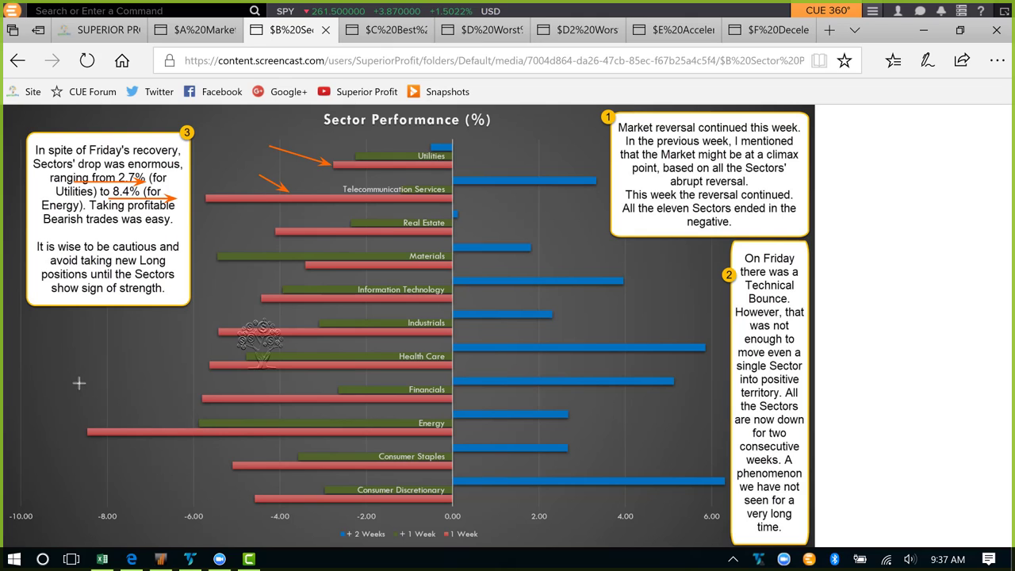
left_click_drag(80, 383, 108, 416)
Arrow the Consumer Staples bar, then the Advertising and Homefurnishing Retail labels on Best Industries.
left_click_drag(159, 480, 231, 471)
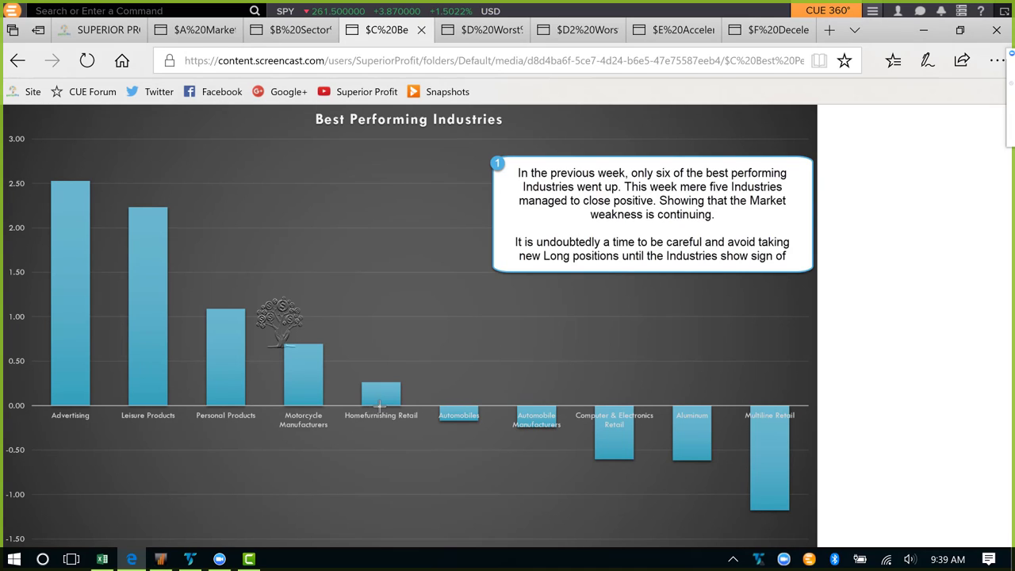
left_click_drag(46, 455, 62, 426)
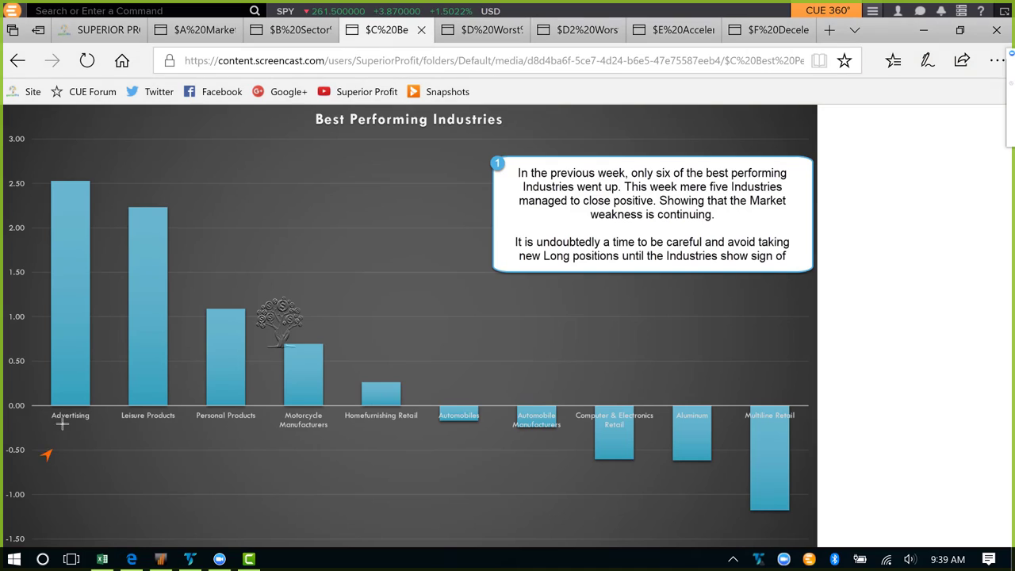
left_click_drag(322, 459, 363, 419)
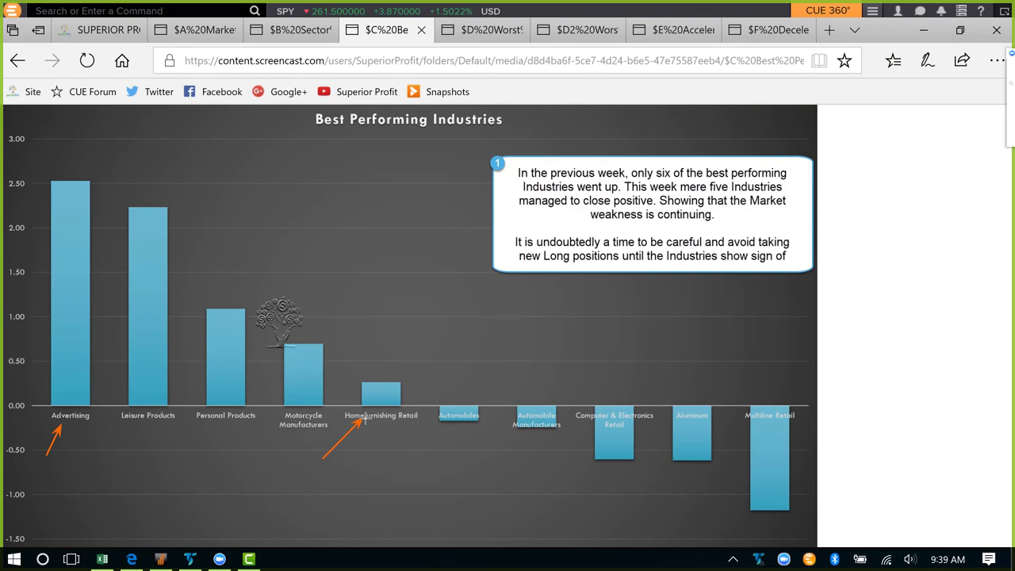